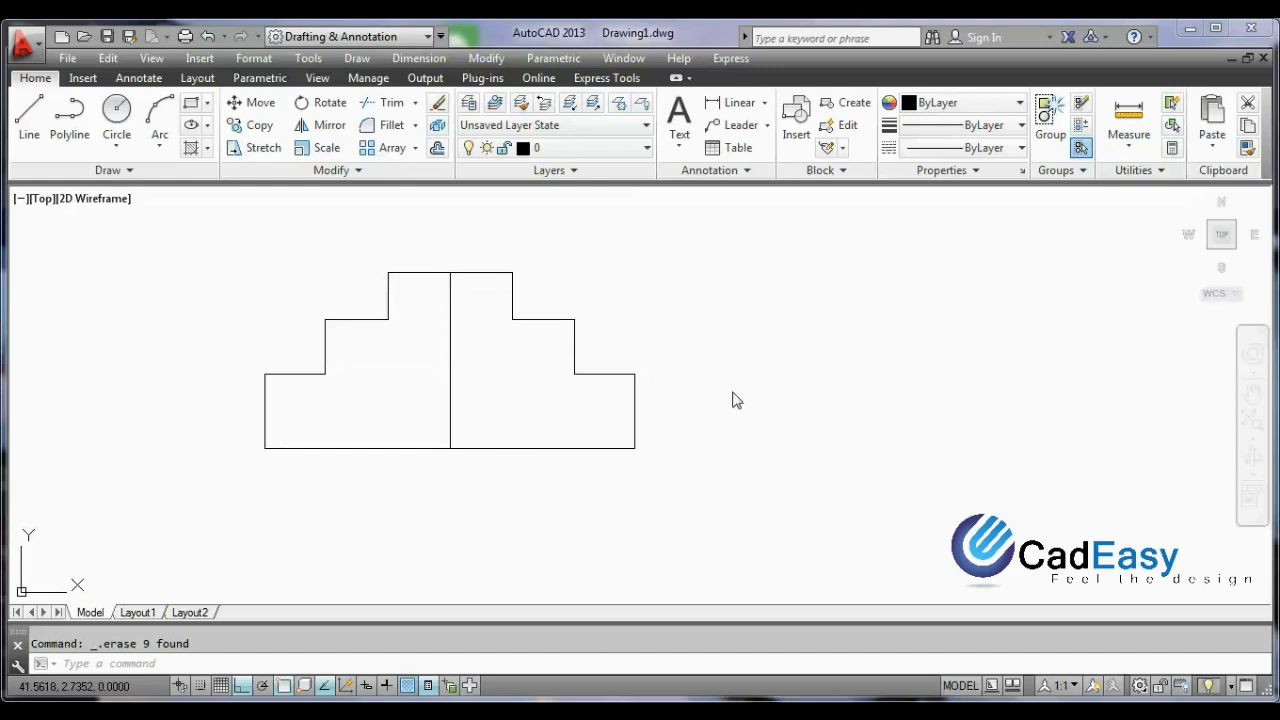
Draw a half-pyramid outline with three steps on its left side and a straight vertical right edge, in empty space beside the existing figure.
{"action": "middle_click_drag", "start_coordinate": [708, 411], "coordinate": [409, 435]}
{"action": "middle_click_drag", "start_coordinate": [764, 435], "coordinate": [597, 444]}
{"action": "middle_click_drag", "start_coordinate": [611, 442], "coordinate": [535, 442]}
{"action": "left_click", "coordinate": [117, 664]}
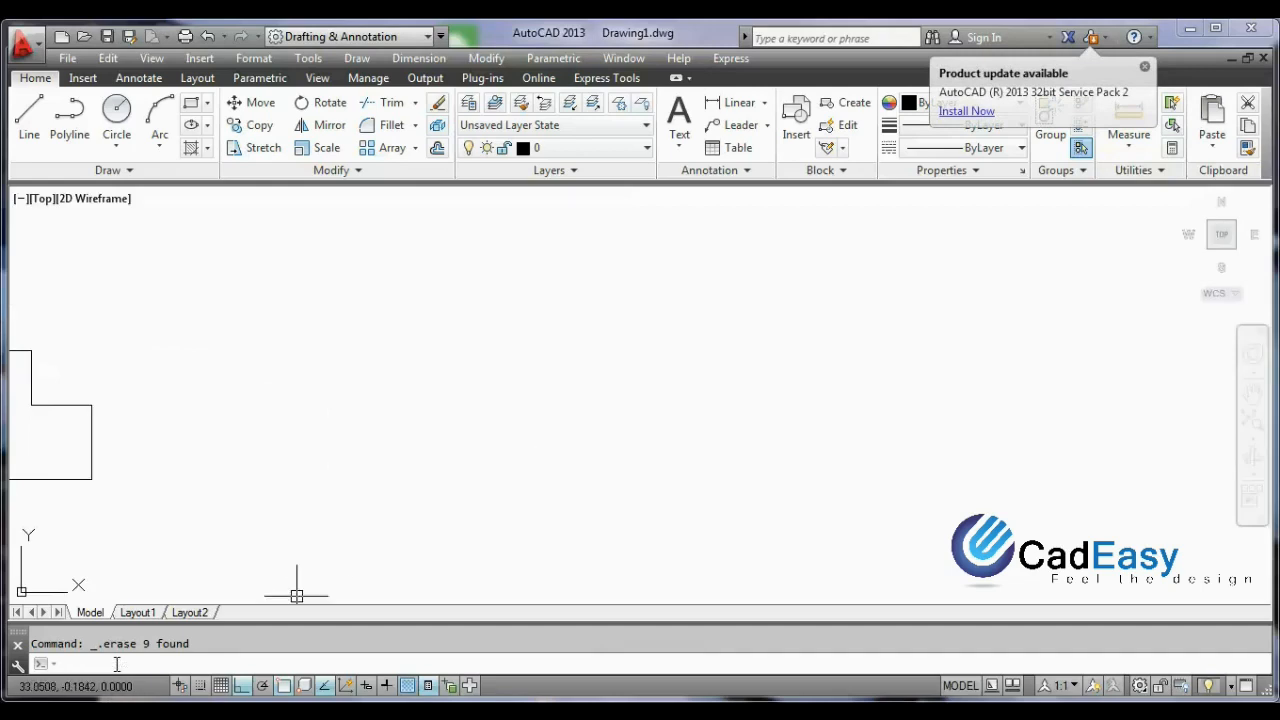
{"action": "type", "text": "l"}
{"action": "key", "text": "Return"}
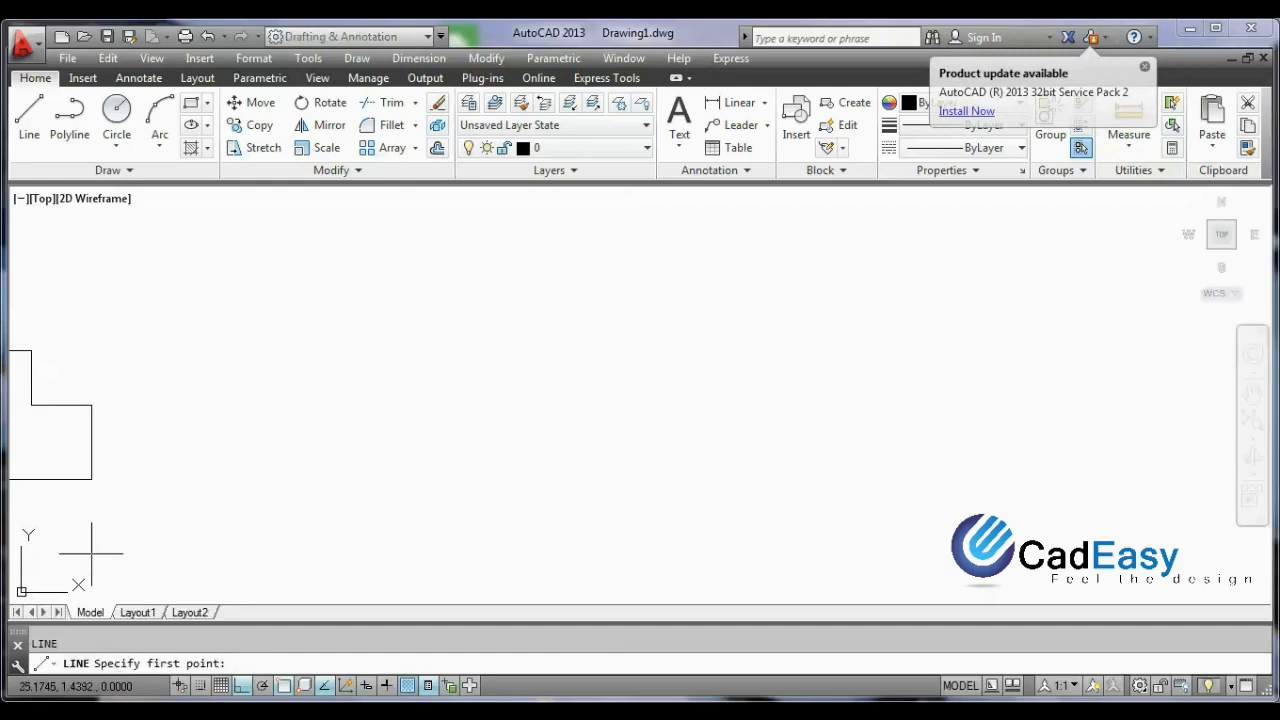
{"action": "left_click", "coordinate": [672, 280]}
{"action": "left_click", "coordinate": [577, 281]}
{"action": "left_click", "coordinate": [577, 346]}
{"action": "left_click", "coordinate": [510, 346]}
{"action": "left_click", "coordinate": [510, 410]}
{"action": "left_click", "coordinate": [425, 410]}
{"action": "left_click", "coordinate": [425, 503]}
{"action": "left_click", "coordinate": [663, 503]}
{"action": "left_click", "coordinate": [663, 280]}
{"action": "right_click", "coordinate": [657, 272]}
{"action": "left_click", "coordinate": [682, 277]}
Trim the short piece of the new outline's top edge that overhangs its vertical right edge.
{"action": "type", "text": "TR"}
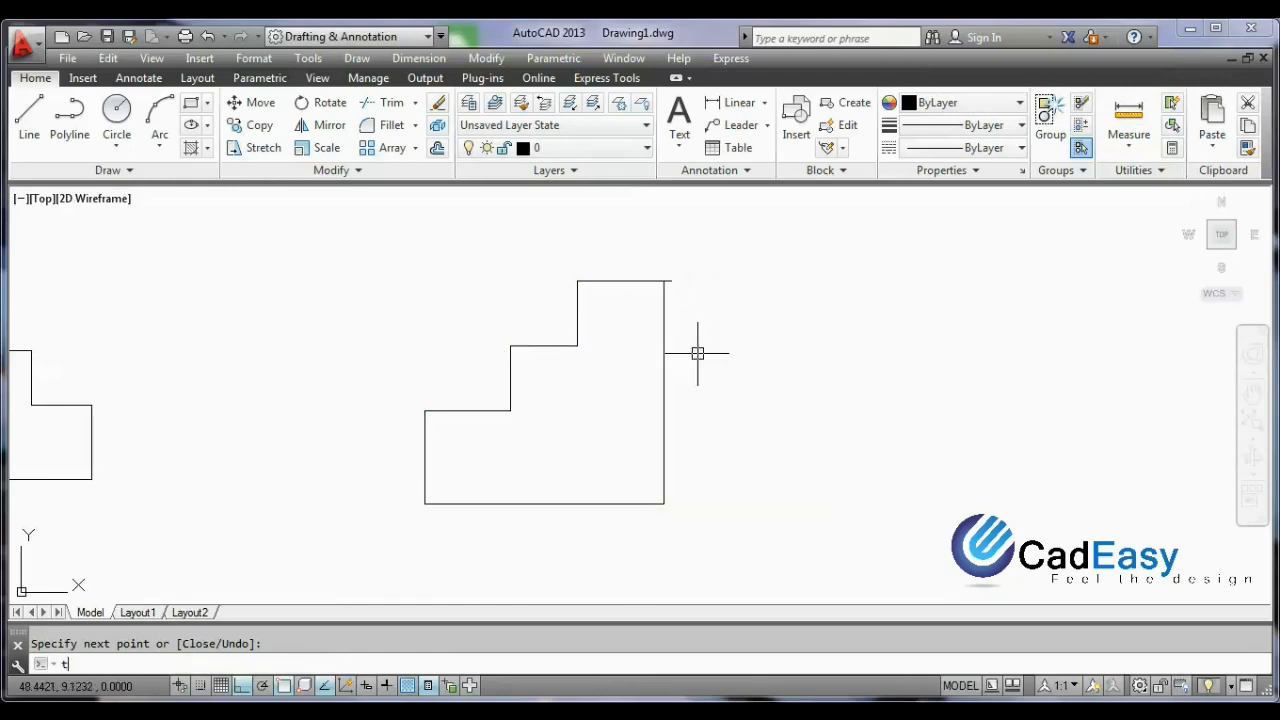
{"action": "key", "text": "Return"}
{"action": "key", "text": "Return"}
{"action": "left_click", "coordinate": [669, 280]}
{"action": "right_click", "coordinate": [550, 292]}
{"action": "left_click", "coordinate": [596, 304]}
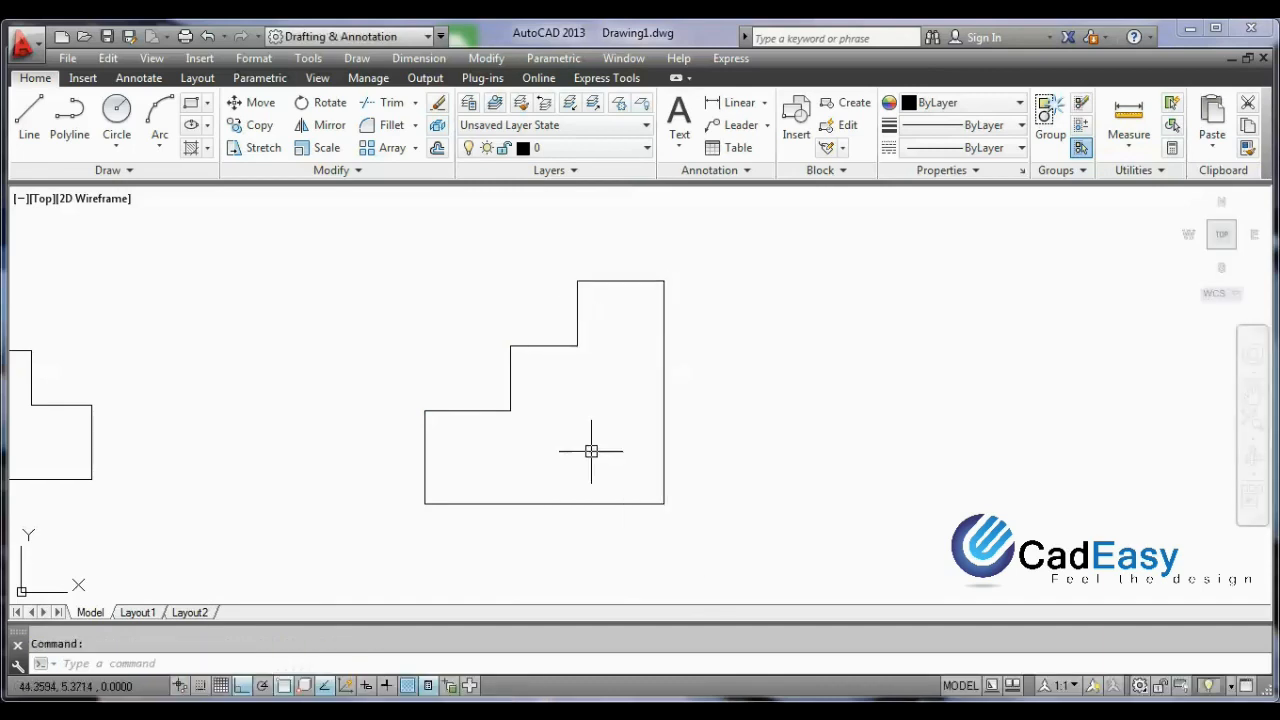
Mirror the whole stepped outline about its vertical right edge, keeping the source objects.
{"action": "mouse_move", "coordinate": [632, 453]}
{"action": "middle_mouse_down"}
{"action": "mouse_move", "coordinate": [643, 451]}
{"action": "mouse_move", "coordinate": [627, 449]}
{"action": "middle_mouse_up"}
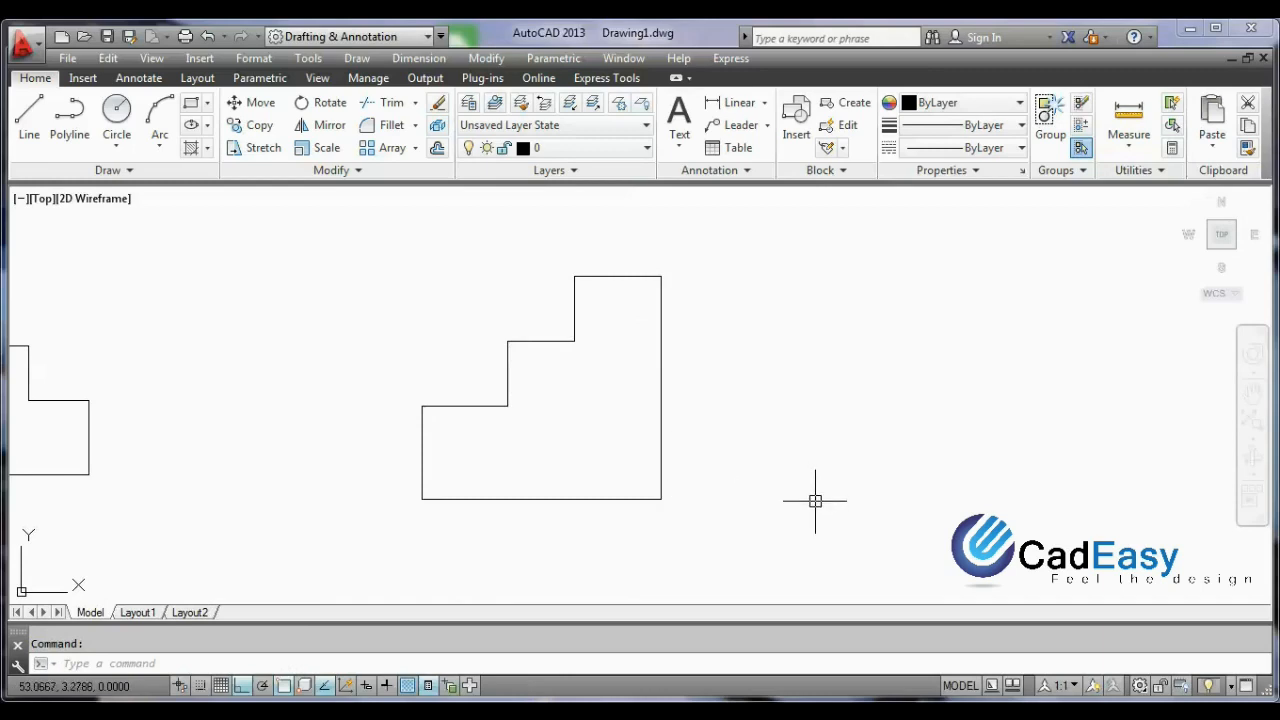
{"action": "type", "text": "M"}
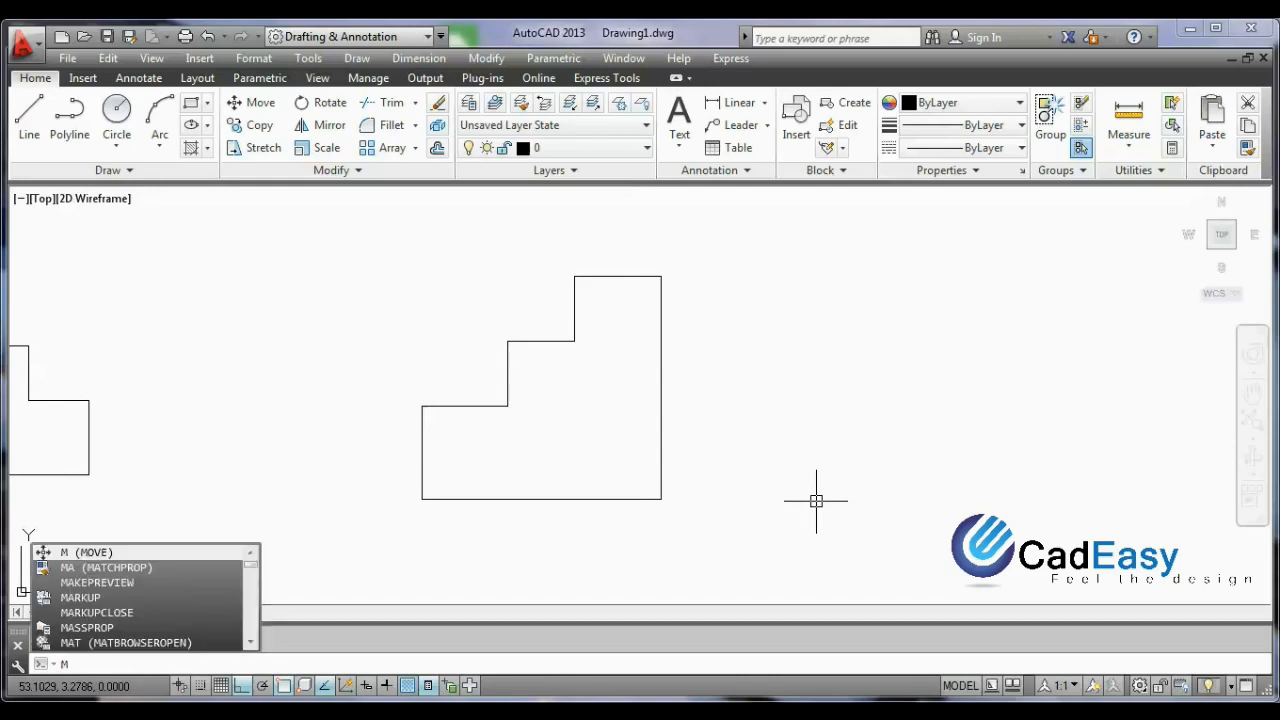
{"action": "type", "text": "I"}
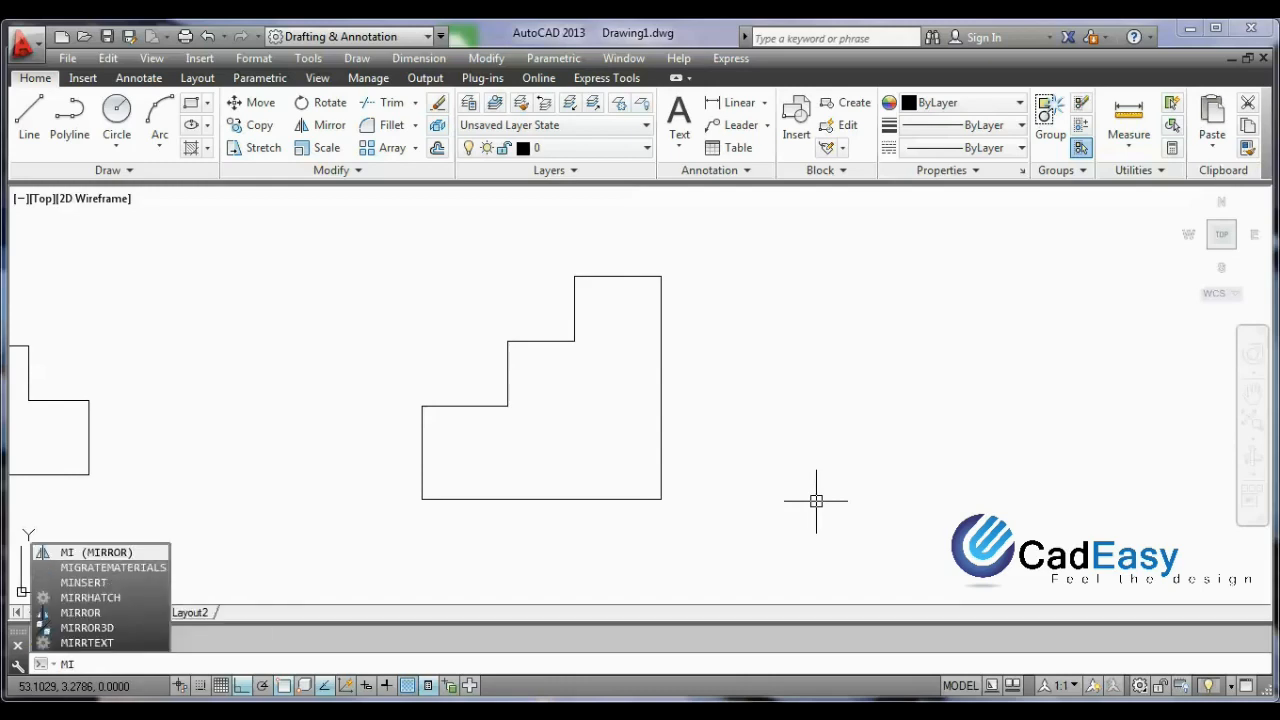
{"action": "key", "text": "Return"}
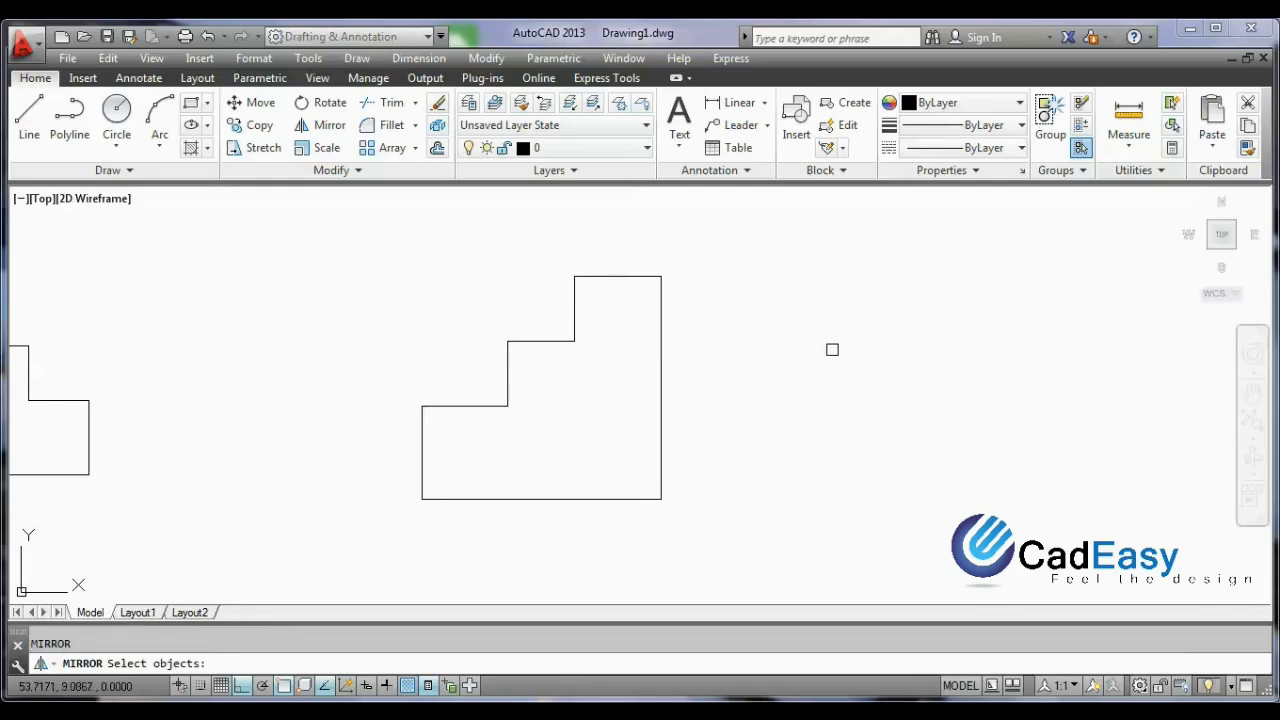
{"action": "left_click", "coordinate": [773, 259]}
{"action": "left_click", "coordinate": [369, 539]}
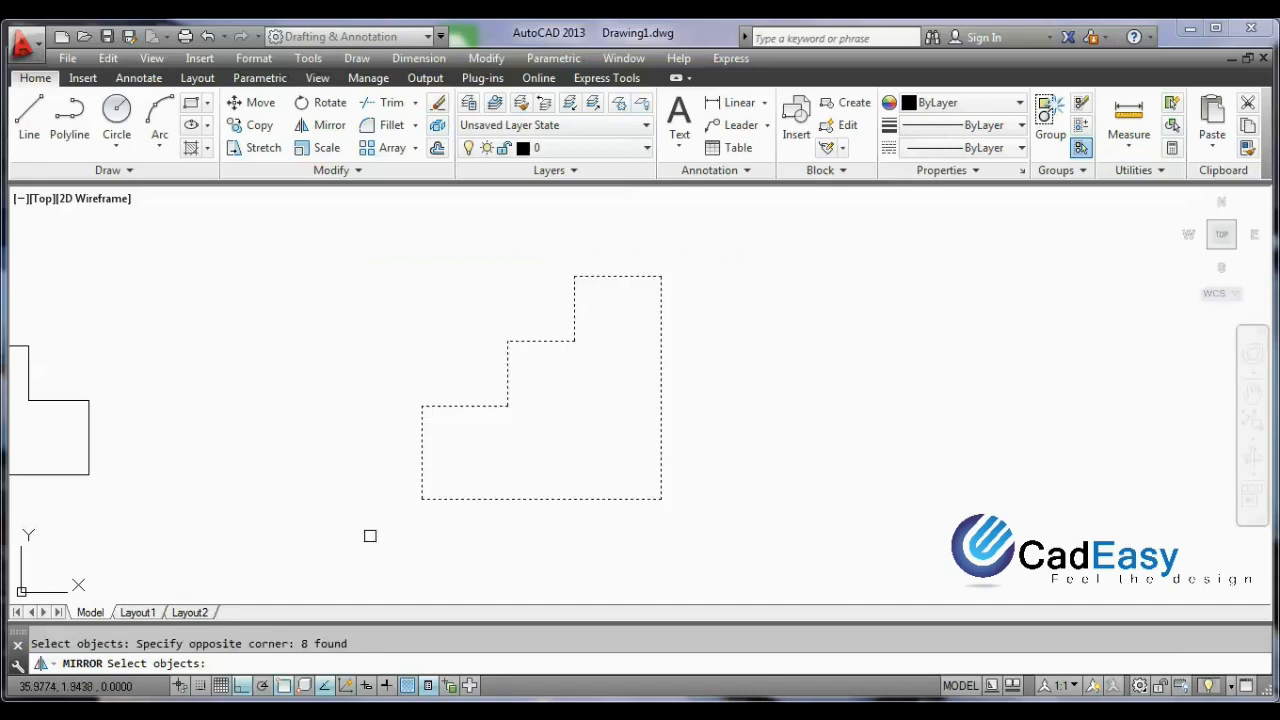
{"action": "key", "text": "Return"}
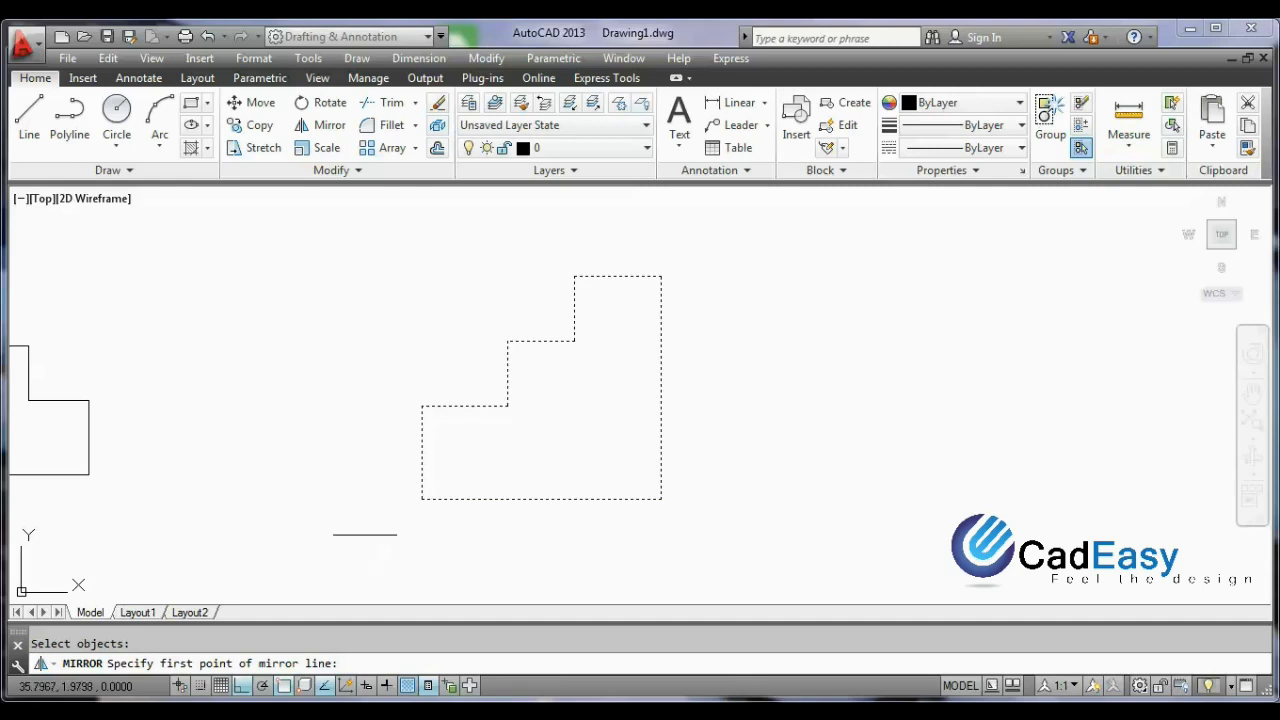
{"action": "left_click", "coordinate": [661, 499]}
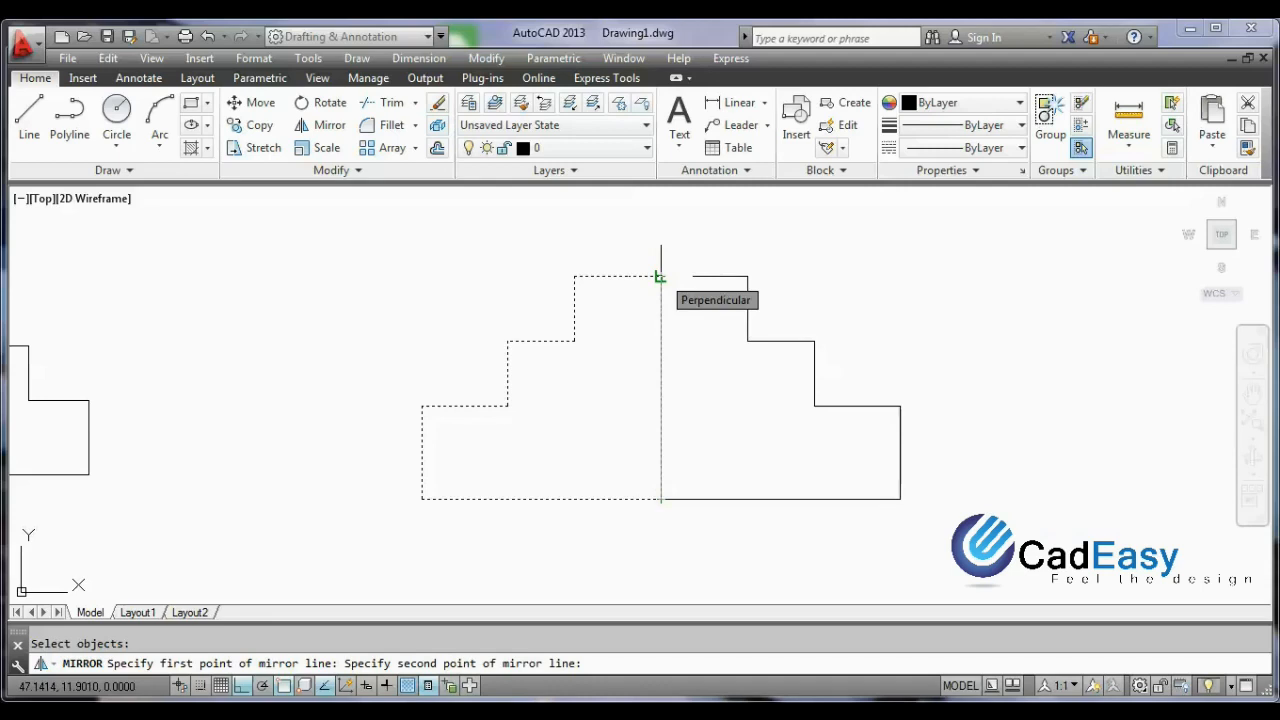
{"action": "left_click", "coordinate": [660, 277]}
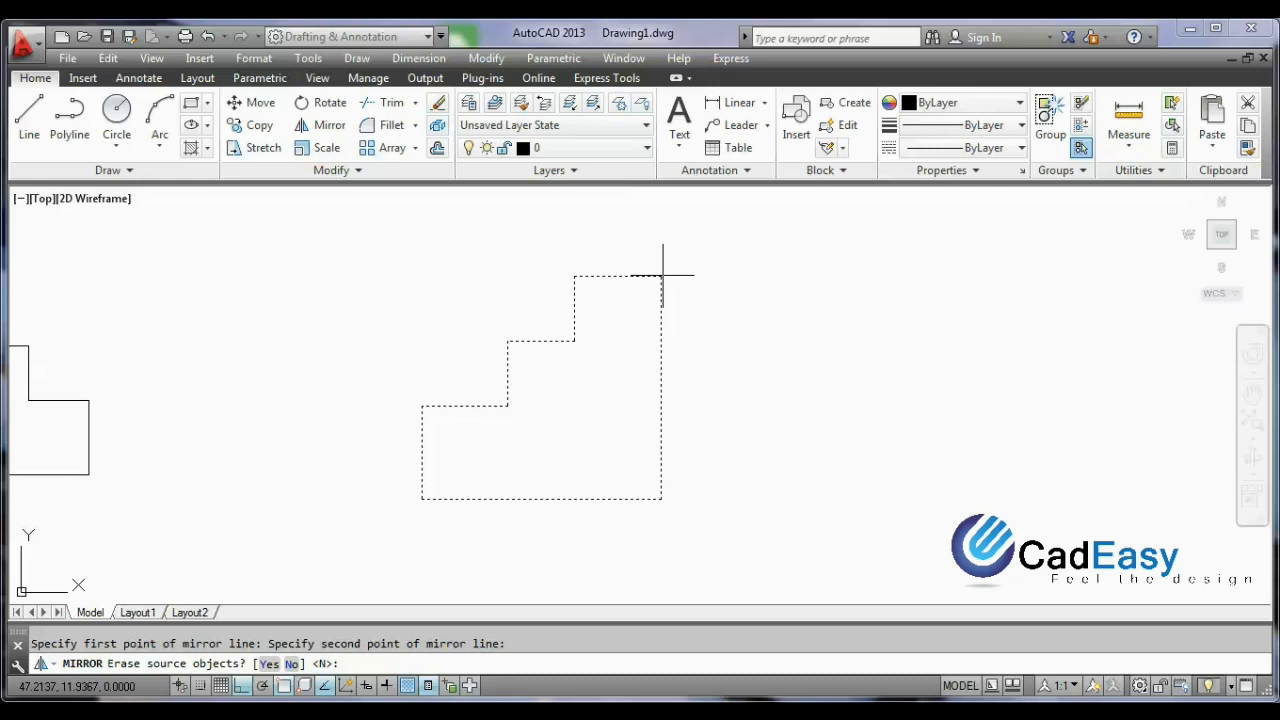
{"action": "key", "text": "Return"}
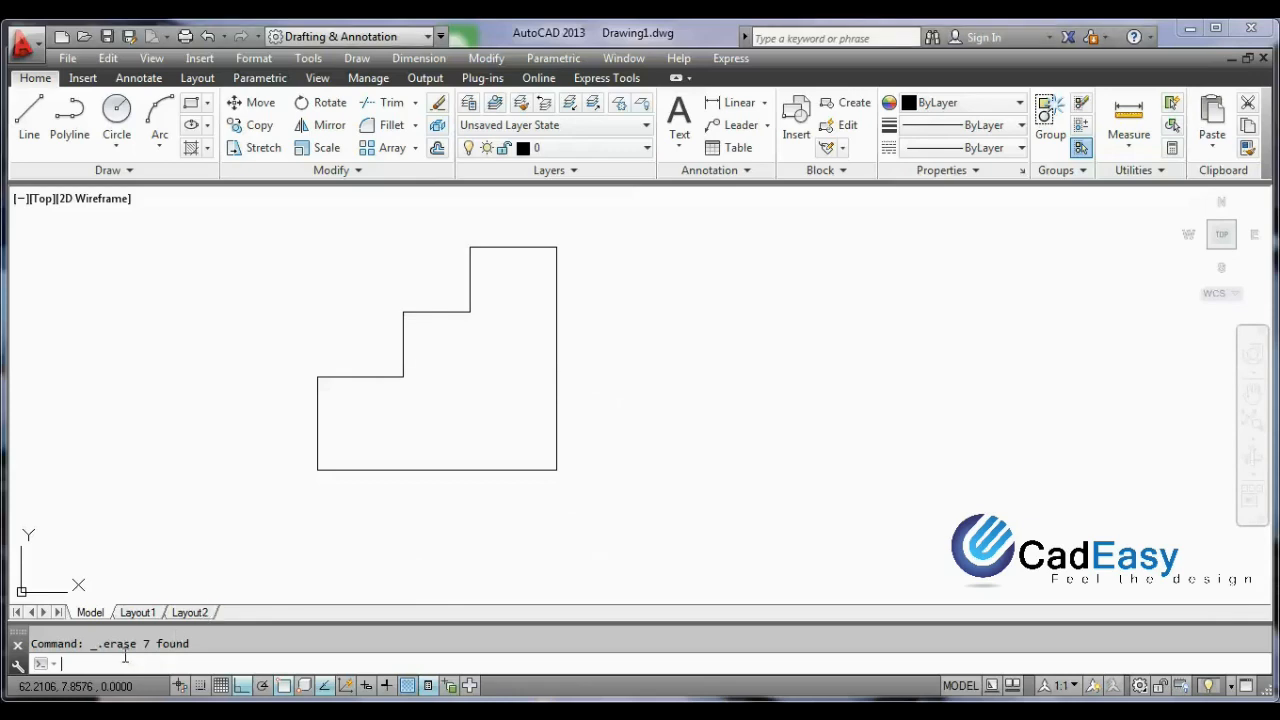
{"action": "type", "text": "MIRRTEXT"}
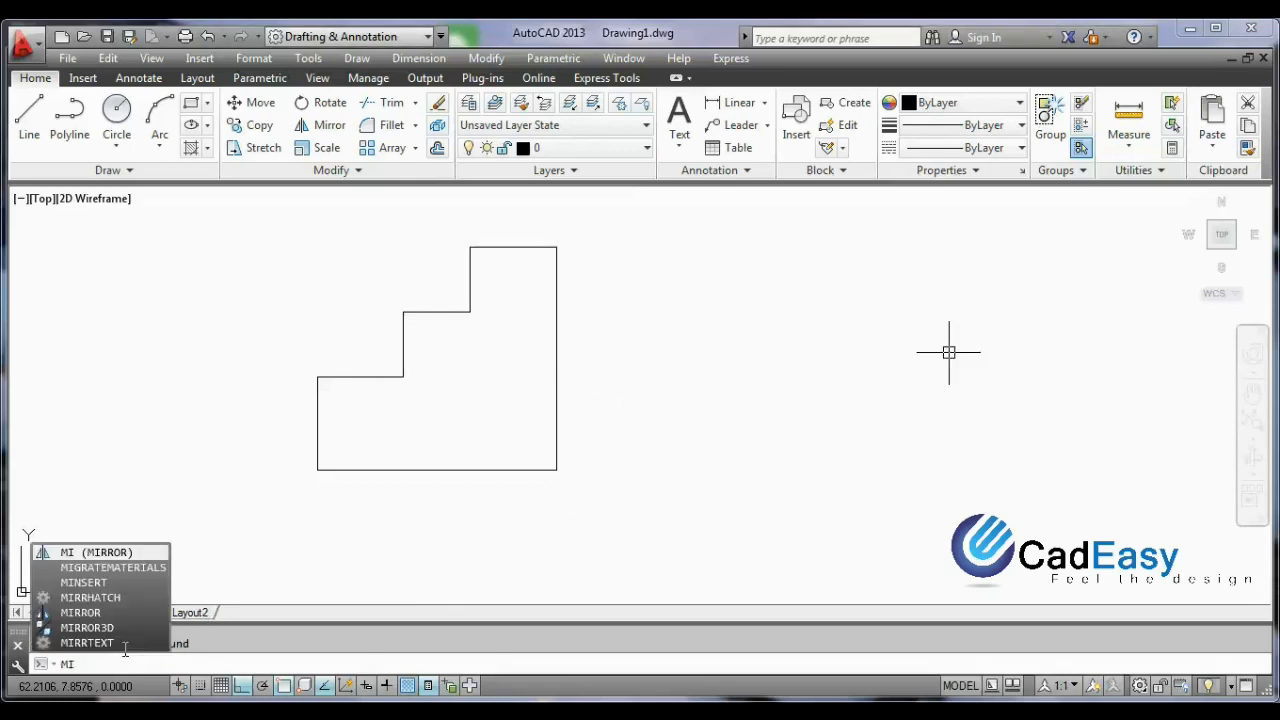
{"action": "key", "text": "Return"}
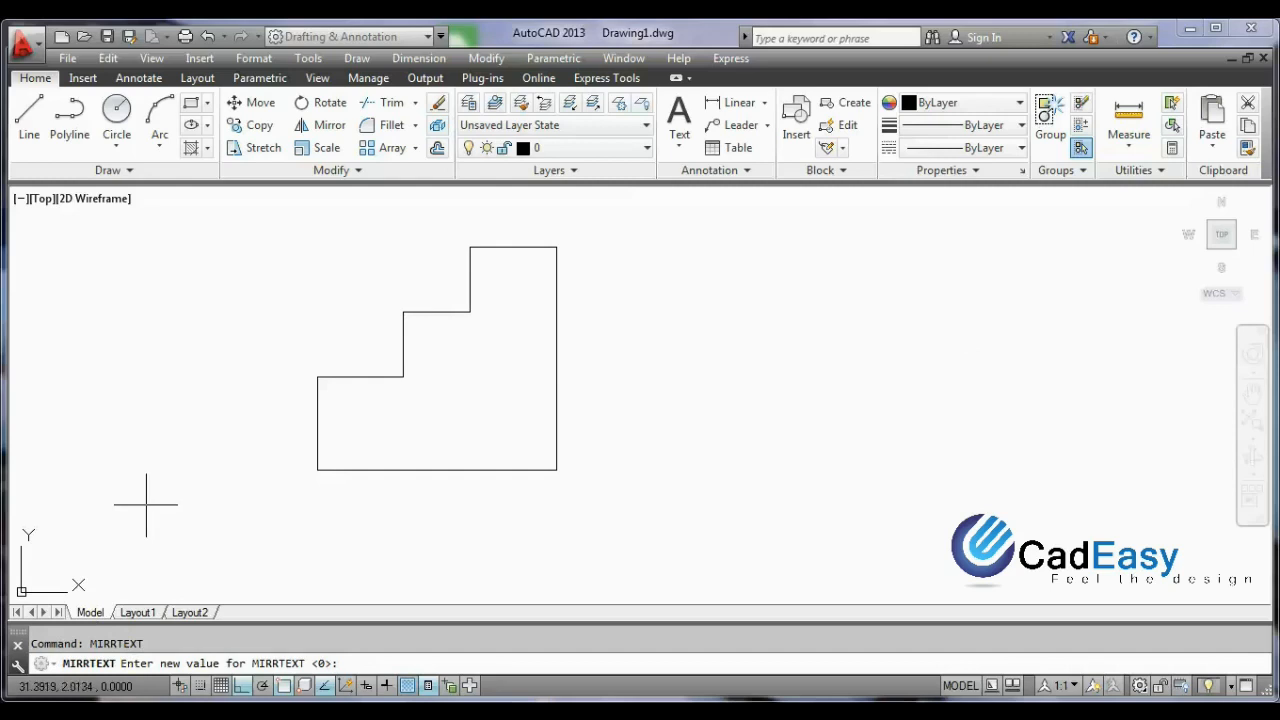
{"action": "key", "text": "Escape"}
Mirror the stepped outline about a vertical axis about 10.64 units long set clear of its right edge, keeping the source objects.
{"action": "type", "text": "mi"}
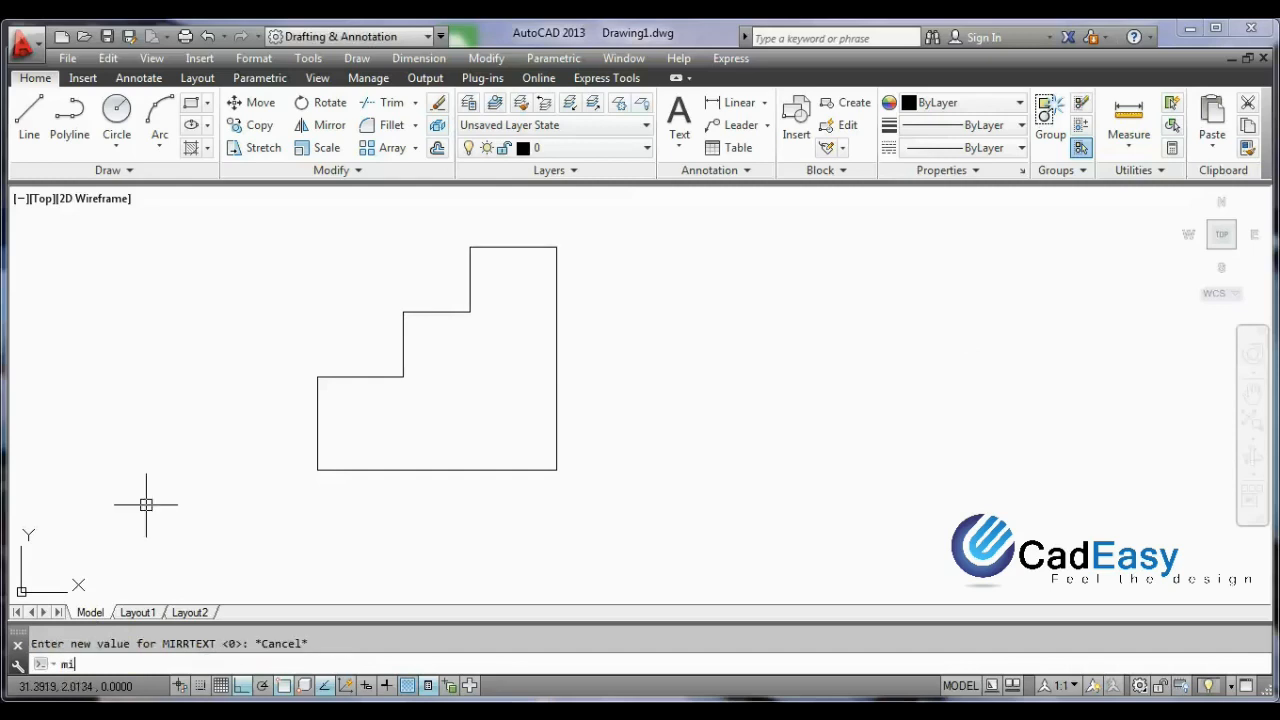
{"action": "key", "text": "Return"}
{"action": "left_click", "coordinate": [596, 229]}
{"action": "left_click", "coordinate": [264, 520]}
{"action": "key", "text": "Return"}
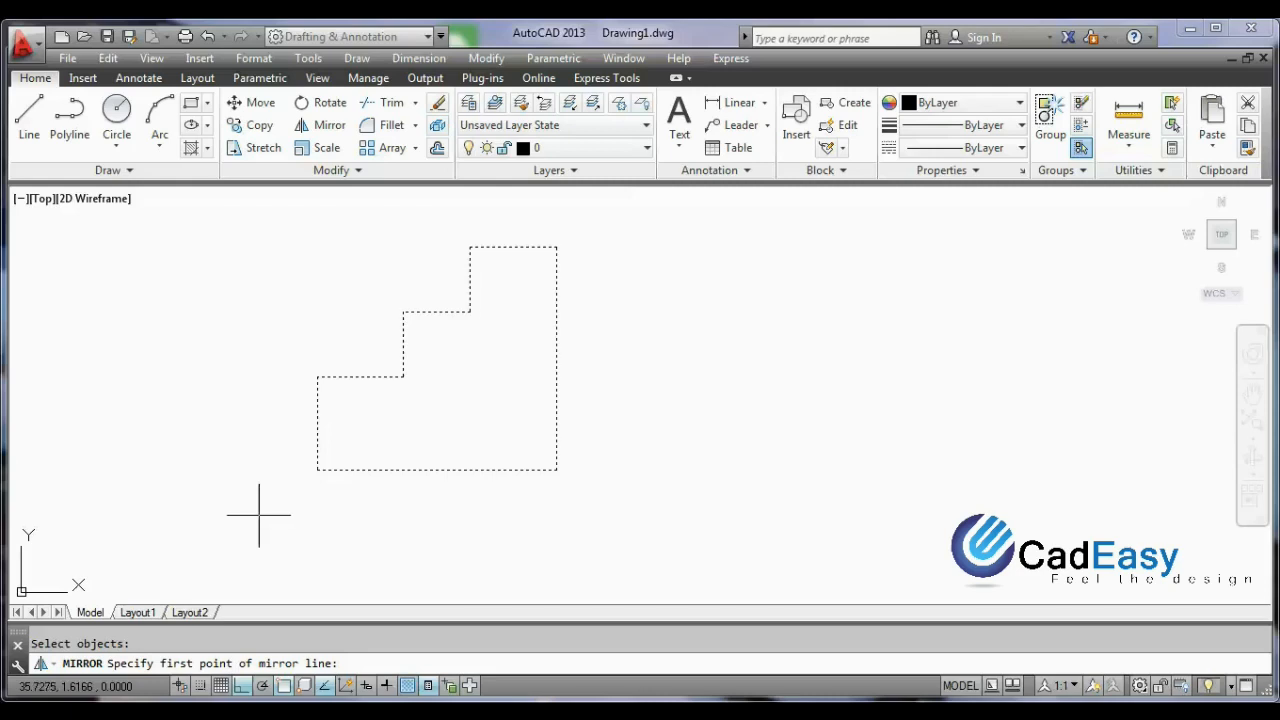
{"action": "left_click", "coordinate": [619, 473]}
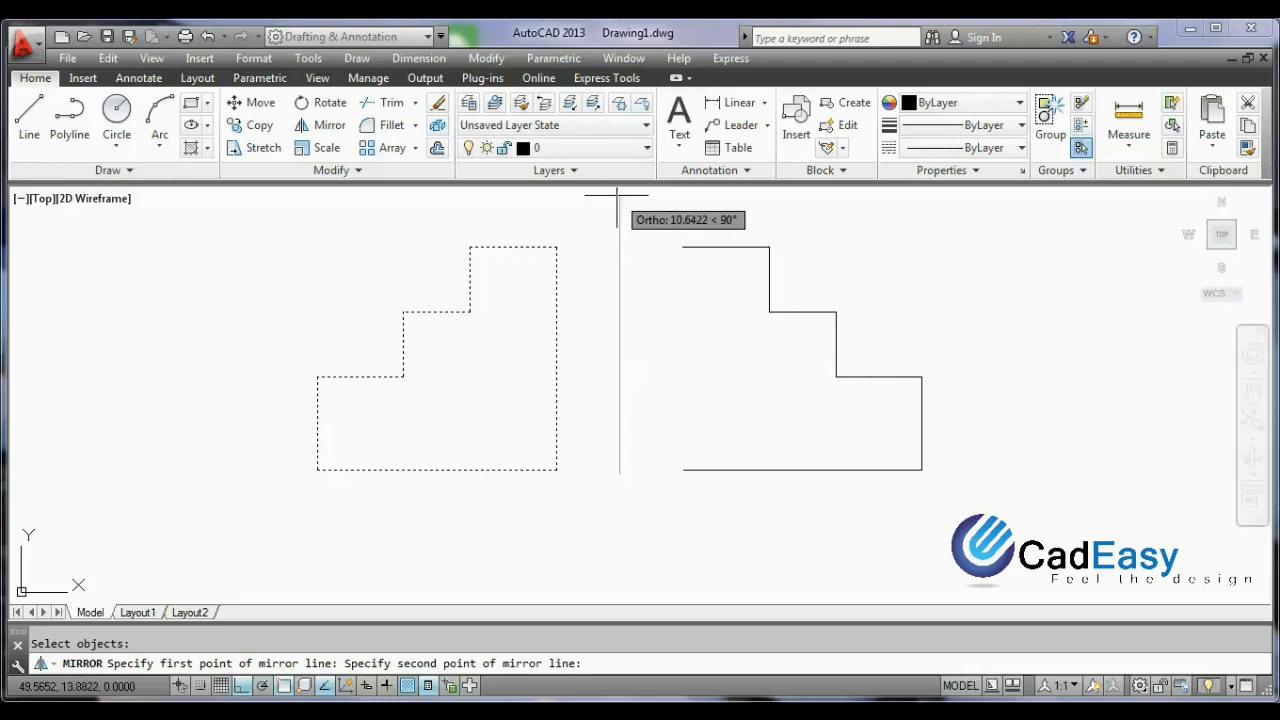
{"action": "left_click", "coordinate": [617, 196]}
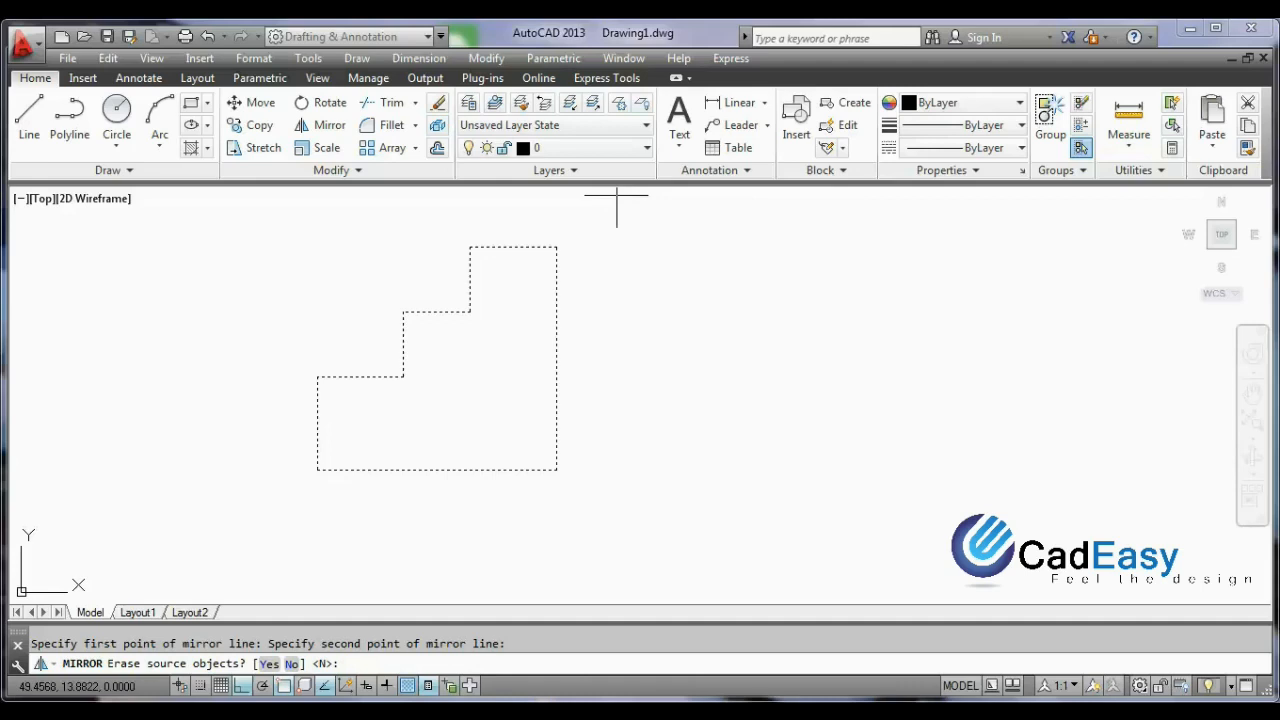
{"action": "key", "text": "Return"}
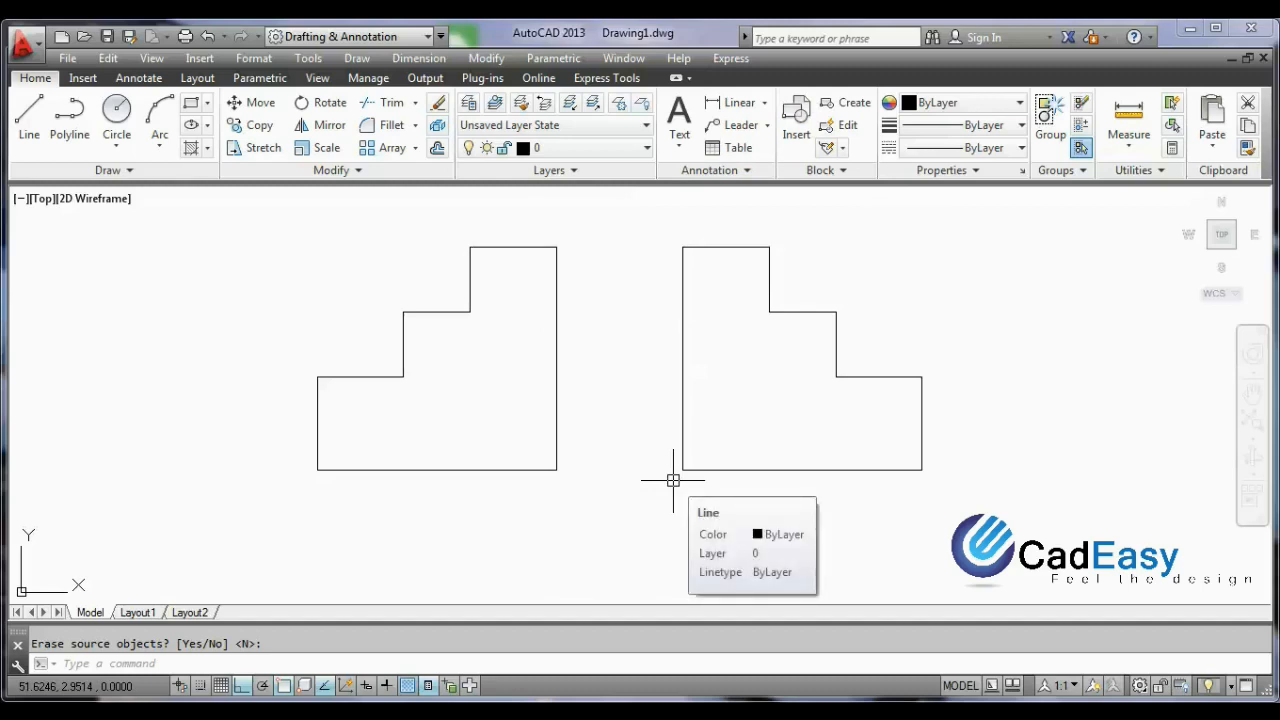
Erase the mirrored copy of the stepped outline on the right.
{"action": "mouse_move", "coordinate": [841, 374]}
{"action": "middle_mouse_down"}
{"action": "mouse_move", "coordinate": [714, 374]}
{"action": "mouse_move", "coordinate": [720, 394]}
{"action": "middle_mouse_up"}
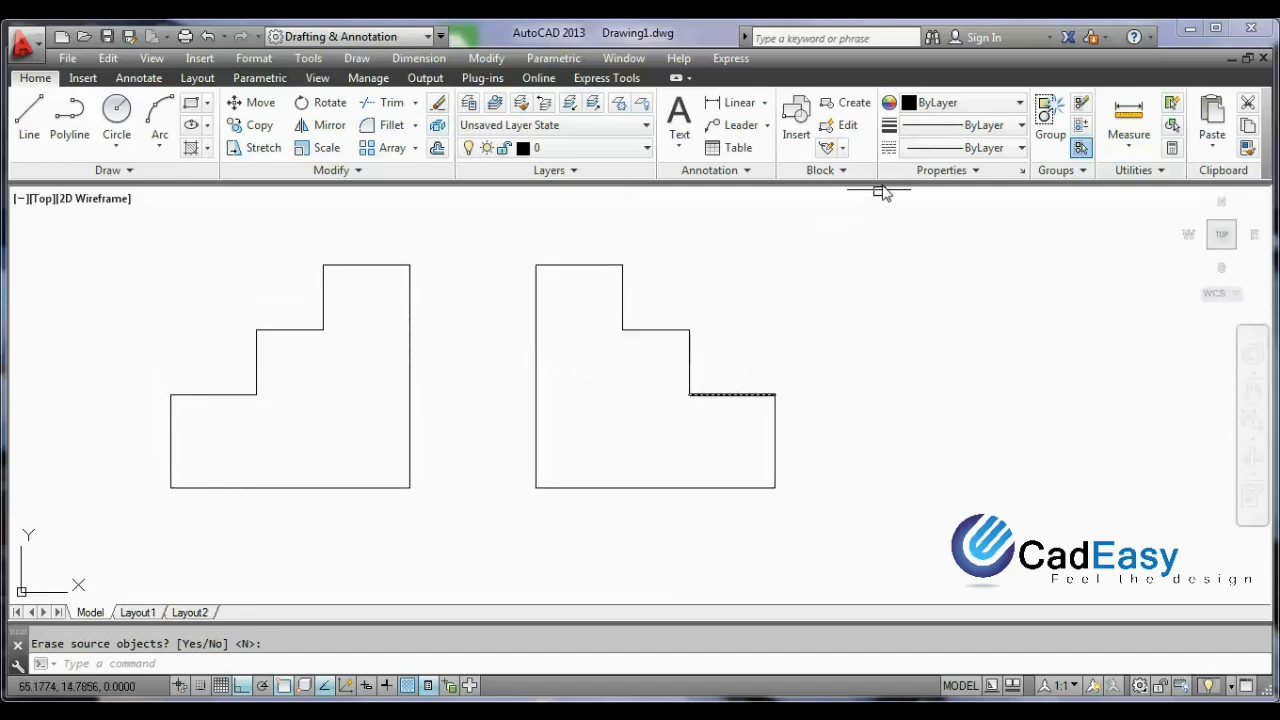
{"action": "left_click", "coordinate": [843, 222]}
{"action": "left_click", "coordinate": [503, 543]}
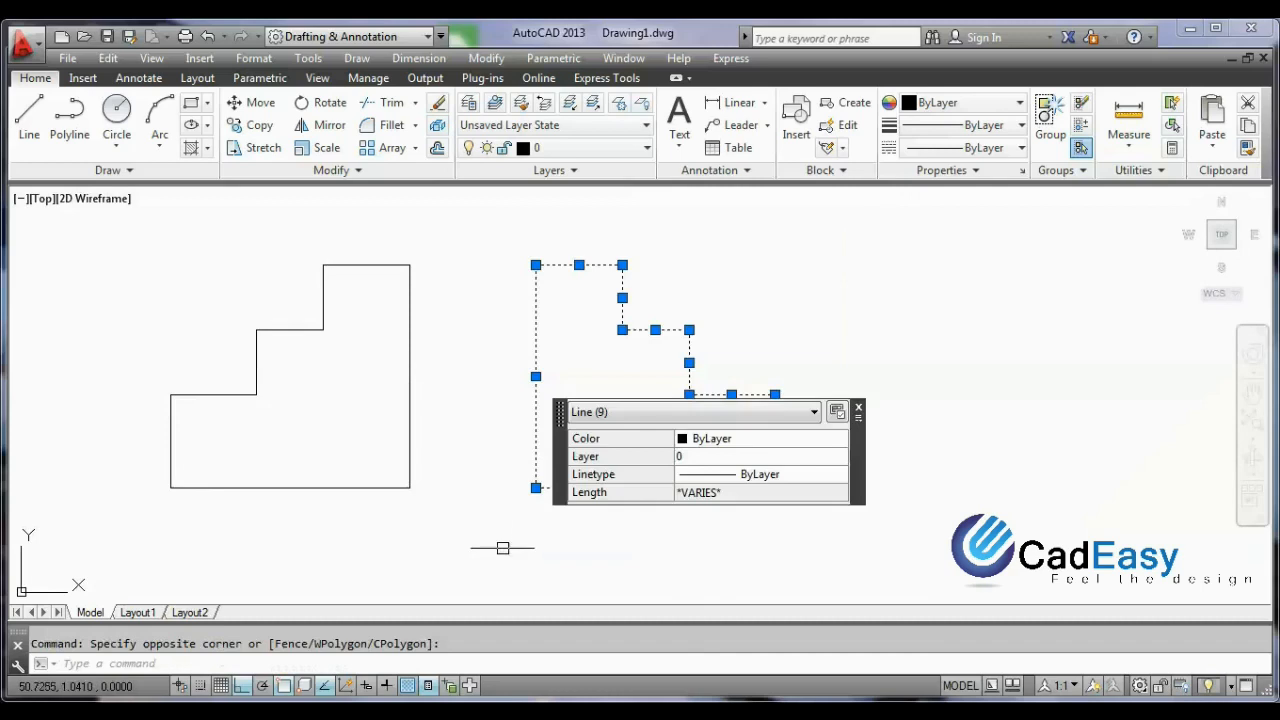
{"action": "key", "text": "Delete"}
Draw a vertical line to the right of the stepped outline, from about (50.04, 2.34) to about (50.04, 13.81).
{"action": "type", "text": "l"}
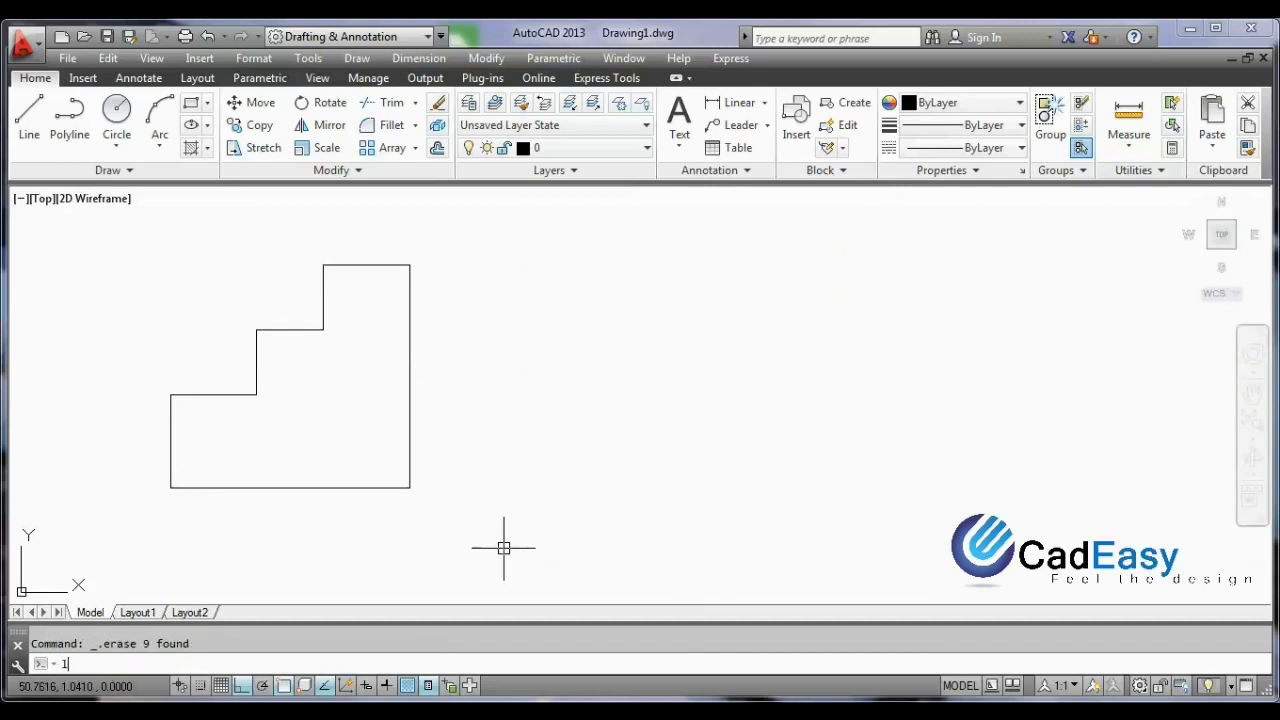
{"action": "key", "text": "Return"}
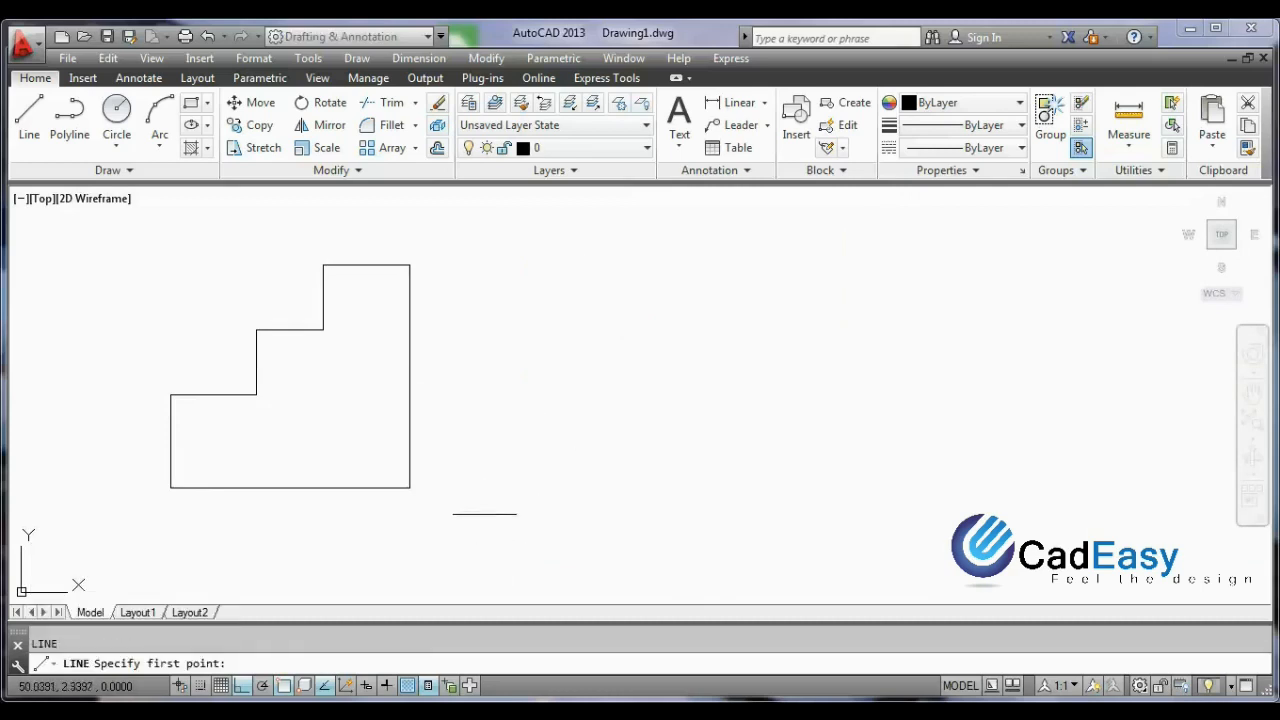
{"action": "left_click", "coordinate": [485, 513]}
{"action": "left_click", "coordinate": [485, 215]}
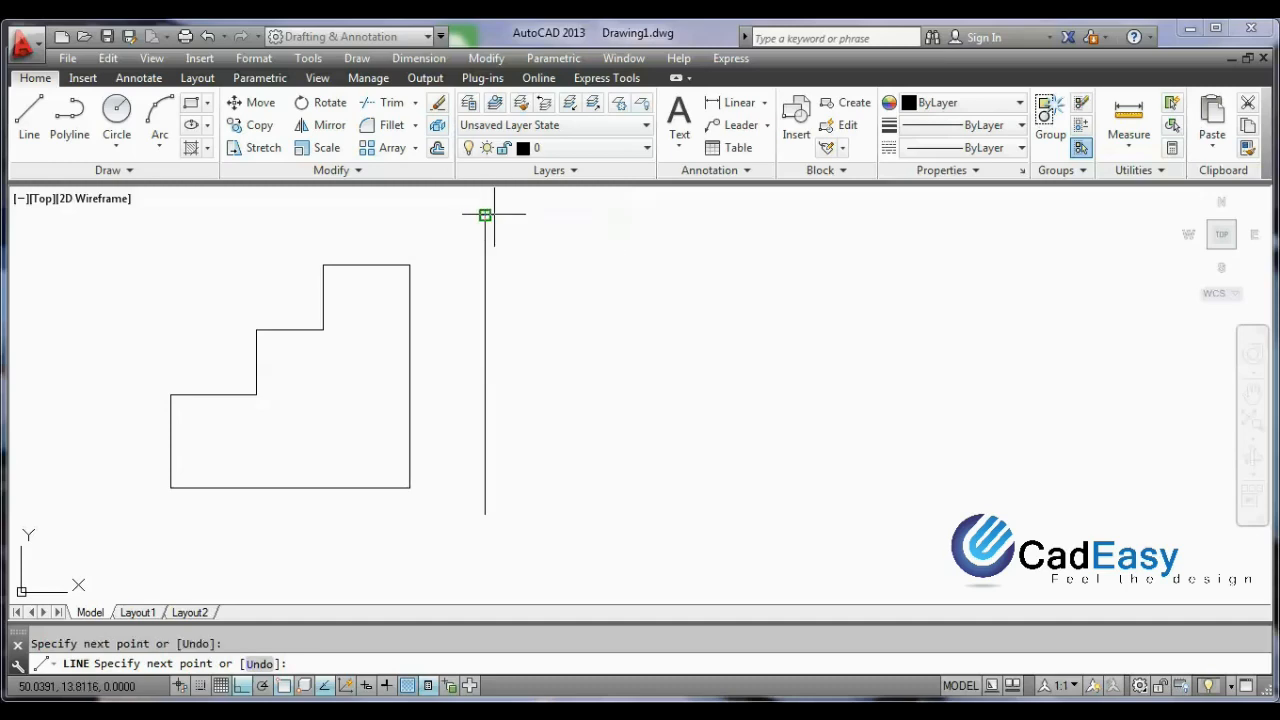
{"action": "key", "text": "Return"}
Mirror the stepped outline about the separate vertical line using its two endpoints, keeping the source objects.
{"action": "mouse_move", "coordinate": [520, 406]}
{"action": "middle_mouse_down"}
{"action": "mouse_move", "coordinate": [594, 420]}
{"action": "mouse_move", "coordinate": [603, 407]}
{"action": "middle_mouse_up"}
{"action": "type", "text": "mi"}
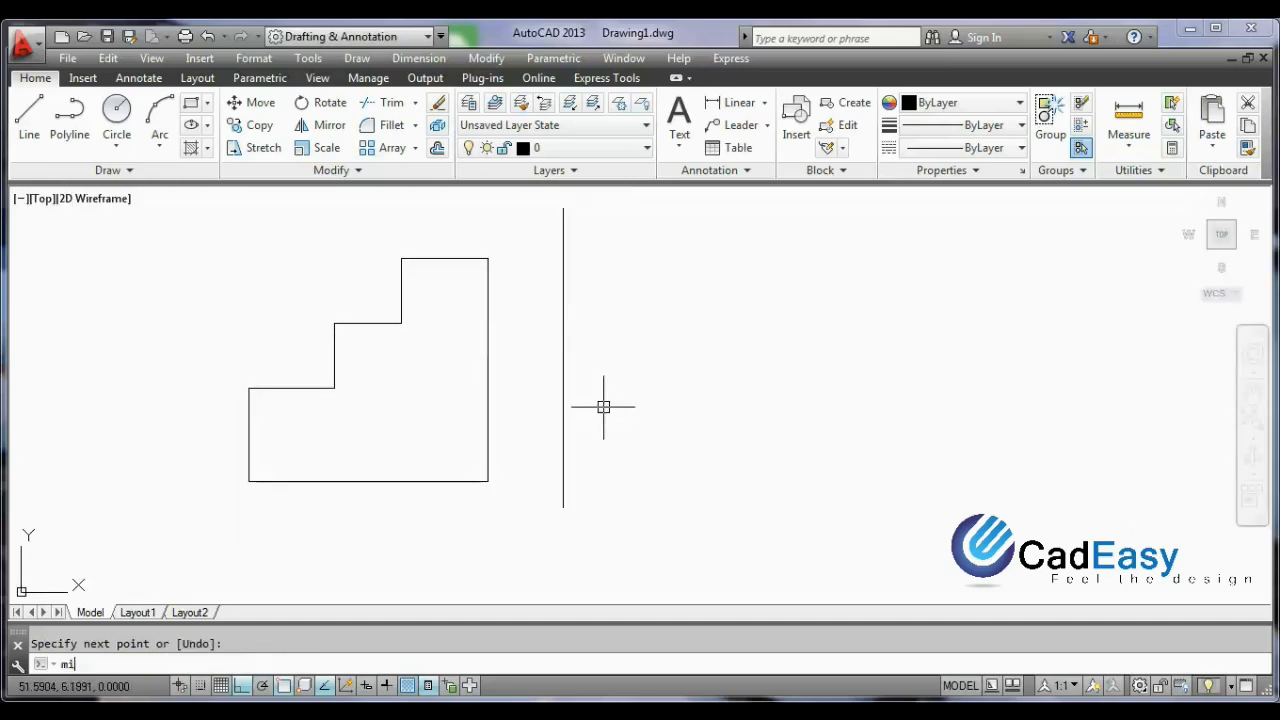
{"action": "key", "text": "Return"}
{"action": "left_click", "coordinate": [520, 254]}
{"action": "left_click", "coordinate": [197, 566]}
{"action": "key", "text": "Return"}
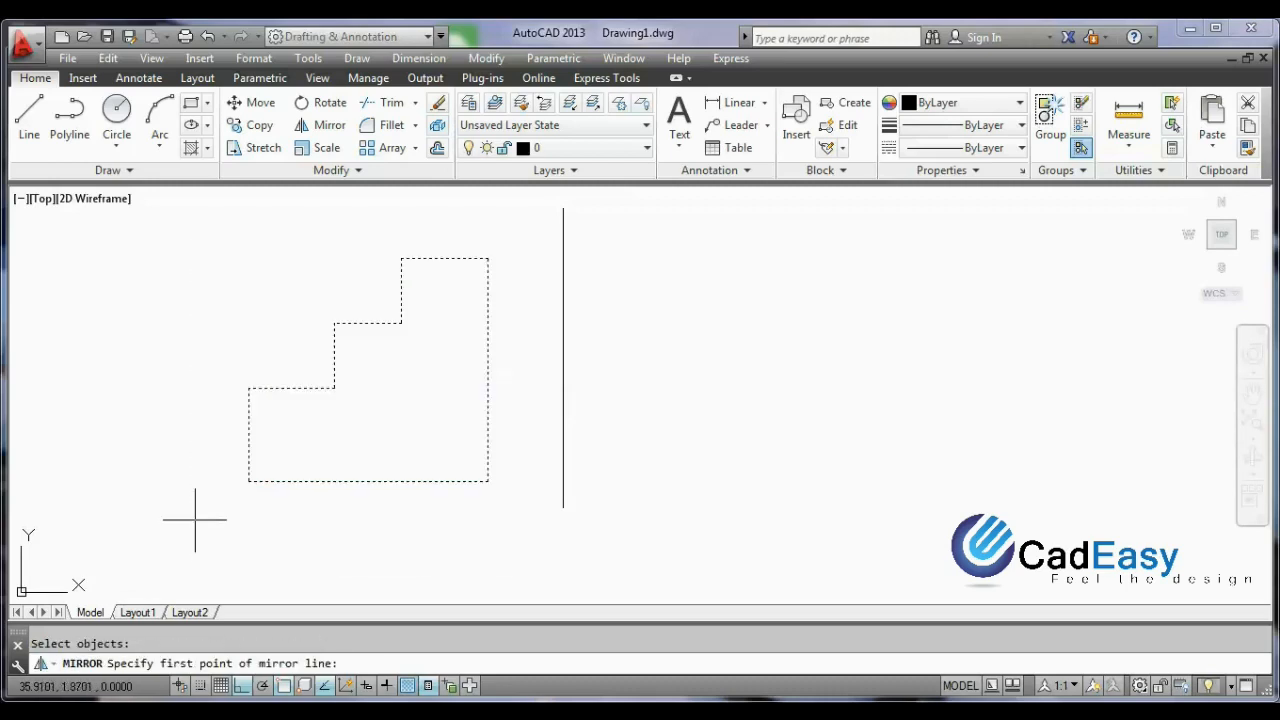
{"action": "left_click", "coordinate": [563, 508]}
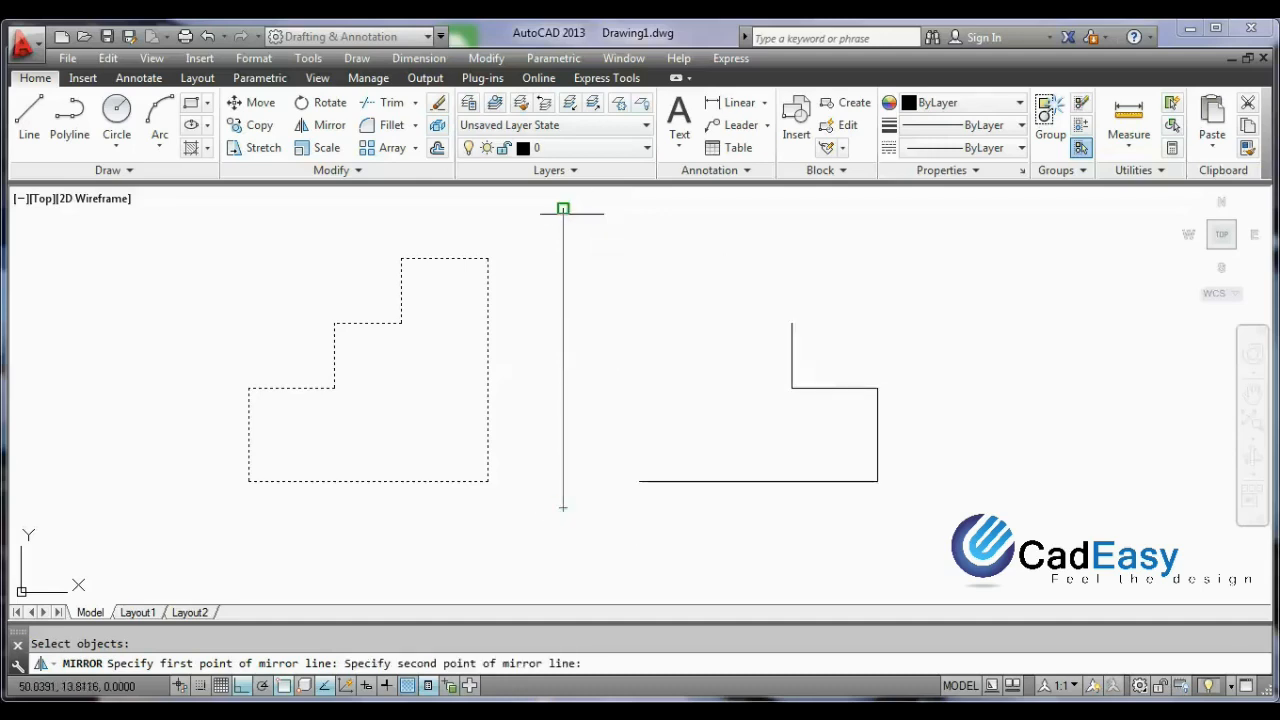
{"action": "left_click", "coordinate": [563, 208]}
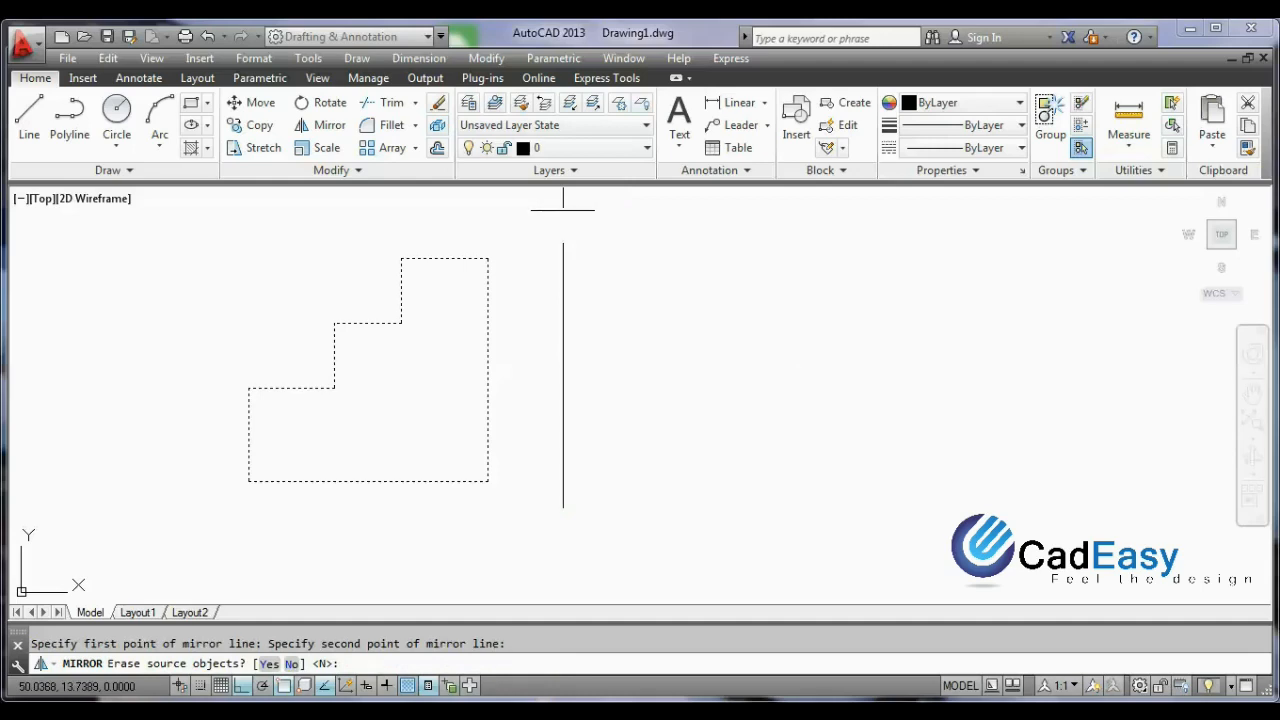
{"action": "key", "text": "Return"}
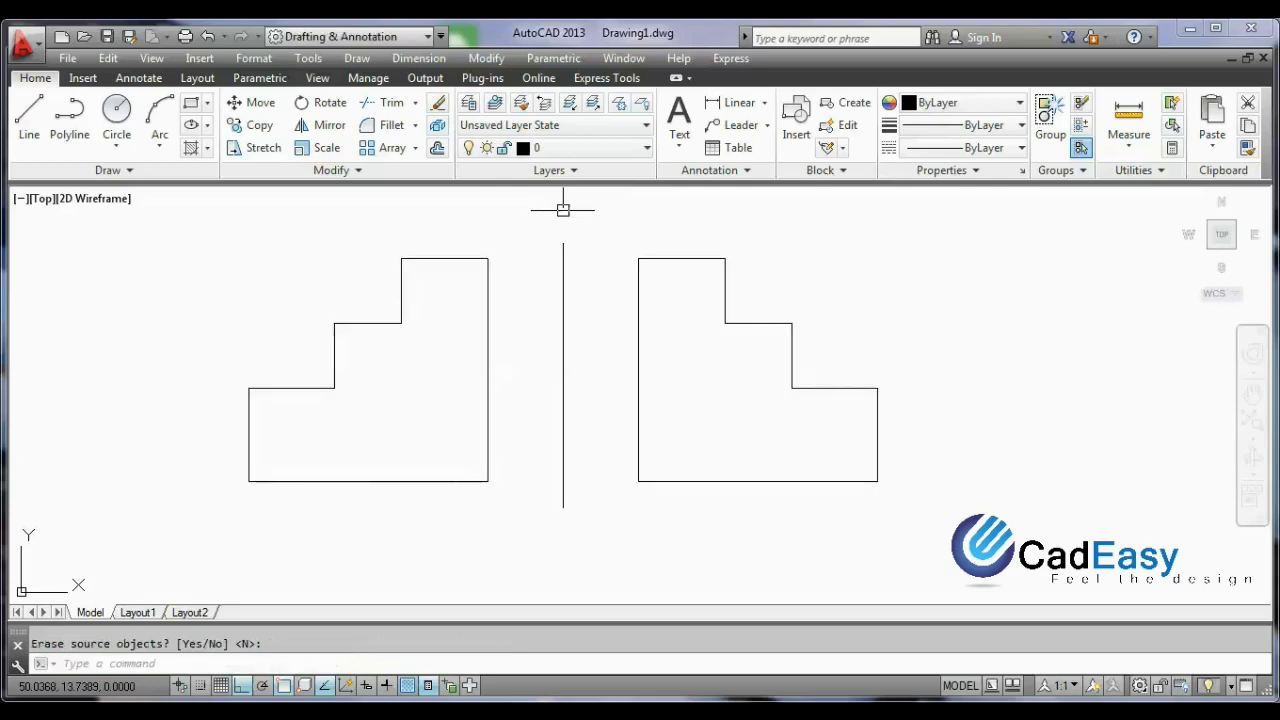
Add a linear dimension for the horizontal gap between the original outline's lower right corner and the mirror line.
{"action": "left_click", "coordinate": [738, 102]}
{"action": "left_click", "coordinate": [488, 481]}
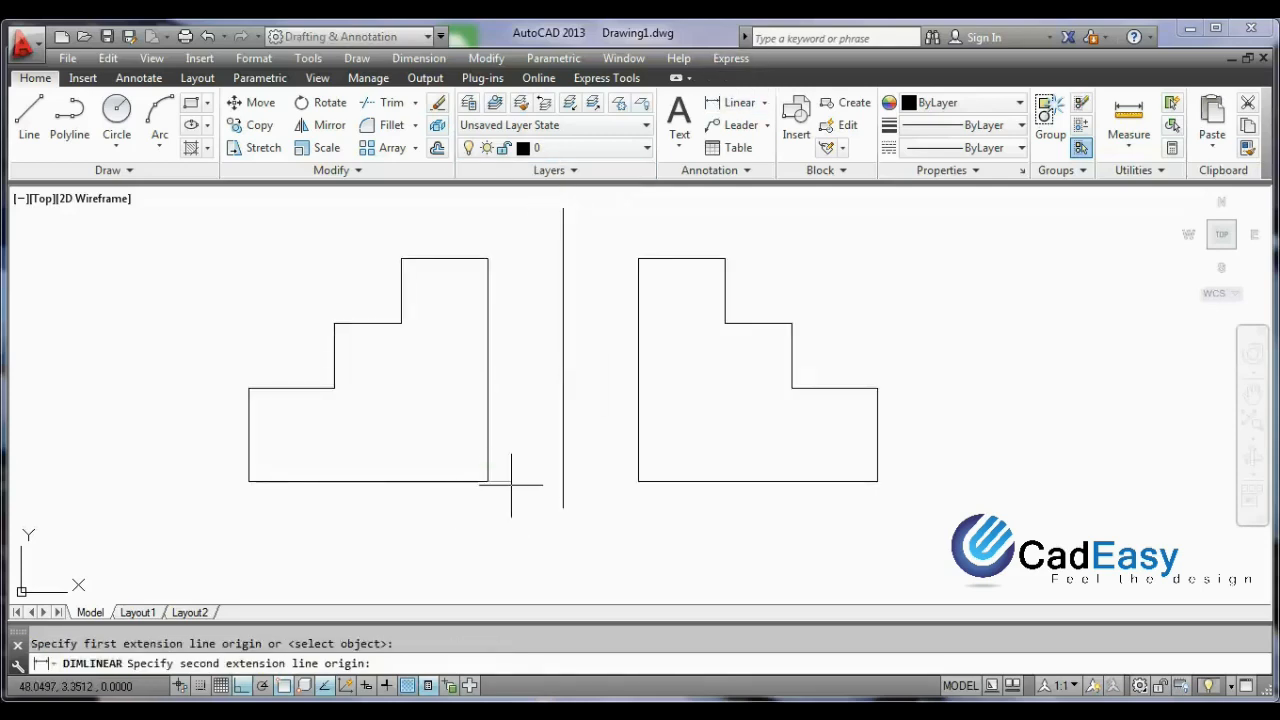
{"action": "left_click", "coordinate": [563, 507]}
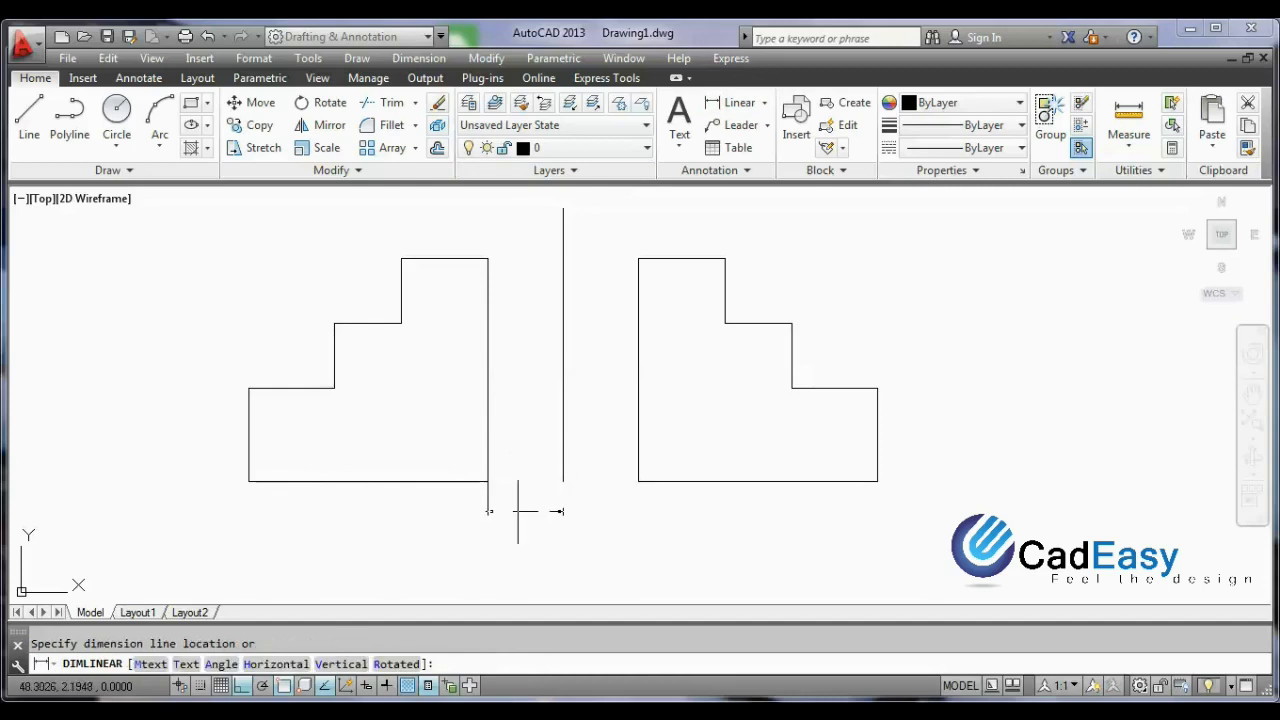
{"action": "left_click", "coordinate": [526, 504]}
{"action": "scroll", "coordinate": [597, 524], "scroll_direction": "up", "scroll_amount": 4}
{"action": "scroll", "coordinate": [593, 507], "scroll_direction": "down", "scroll_amount": 2}
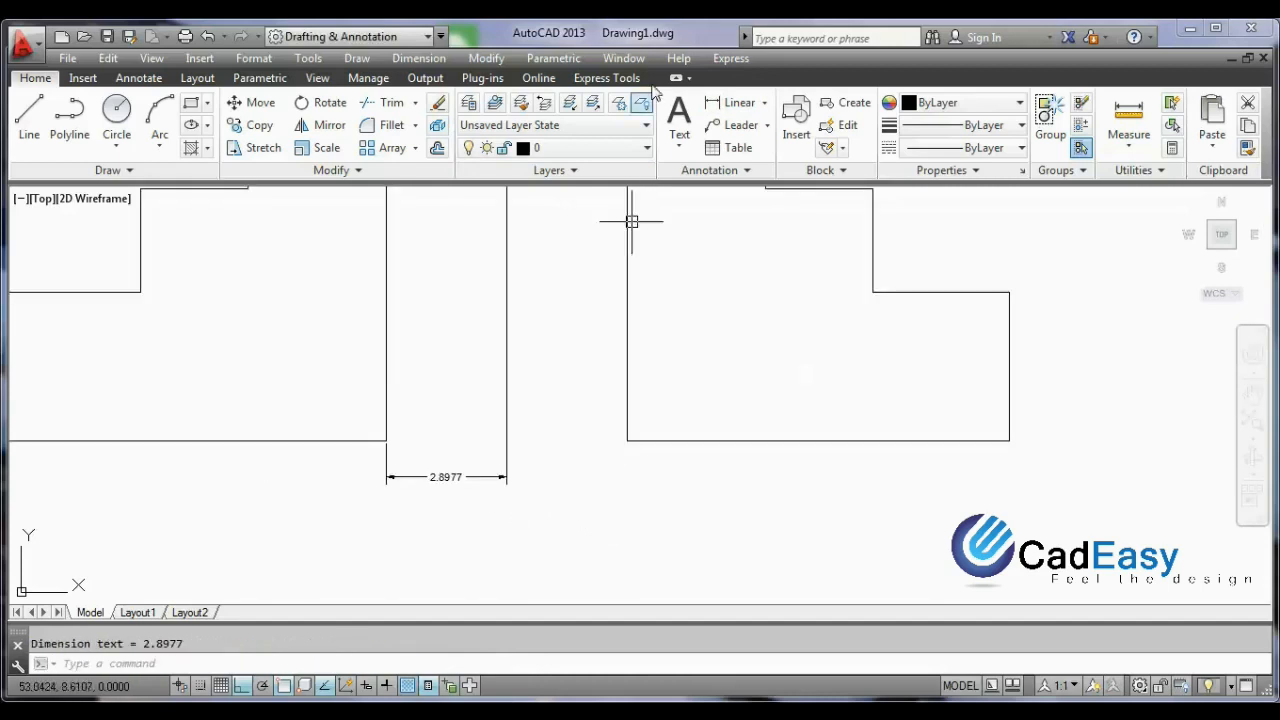
Add a linear dimension for the horizontal gap between the mirrored copy's lower left corner and the mirror line, in line with the existing dimension.
{"action": "left_click", "coordinate": [739, 102]}
{"action": "left_click", "coordinate": [627, 440]}
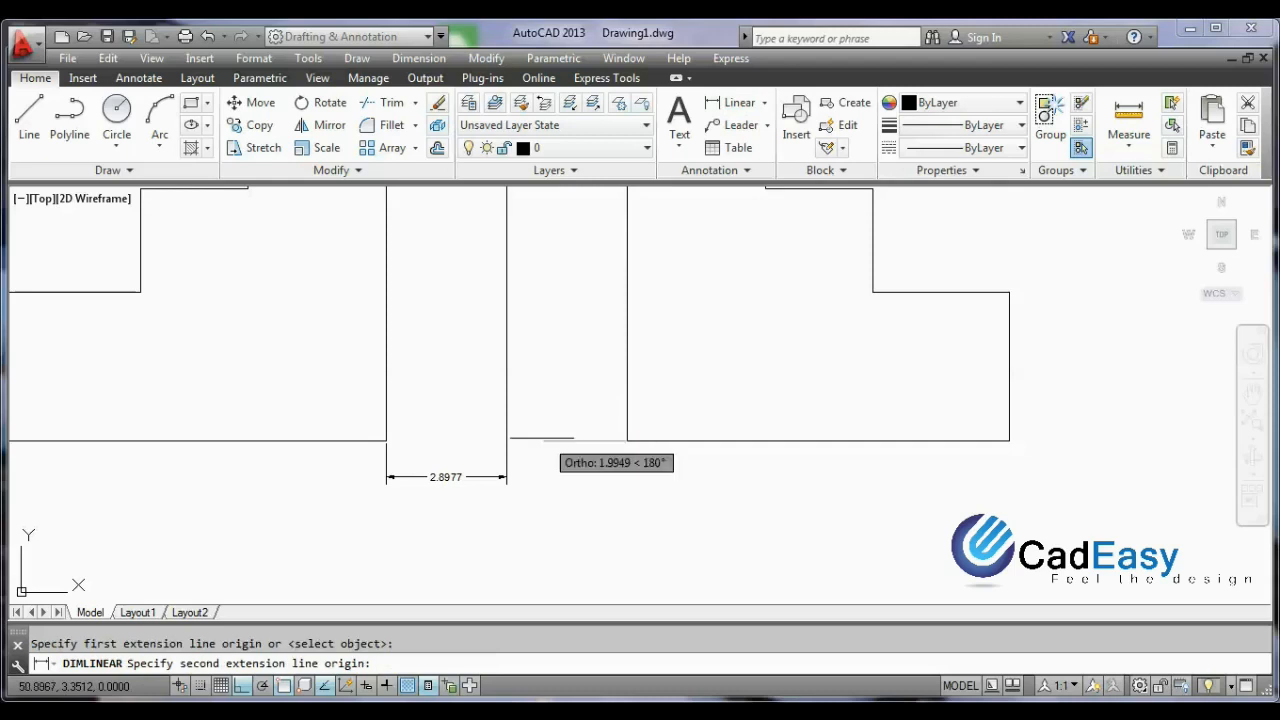
{"action": "left_click", "coordinate": [507, 440]}
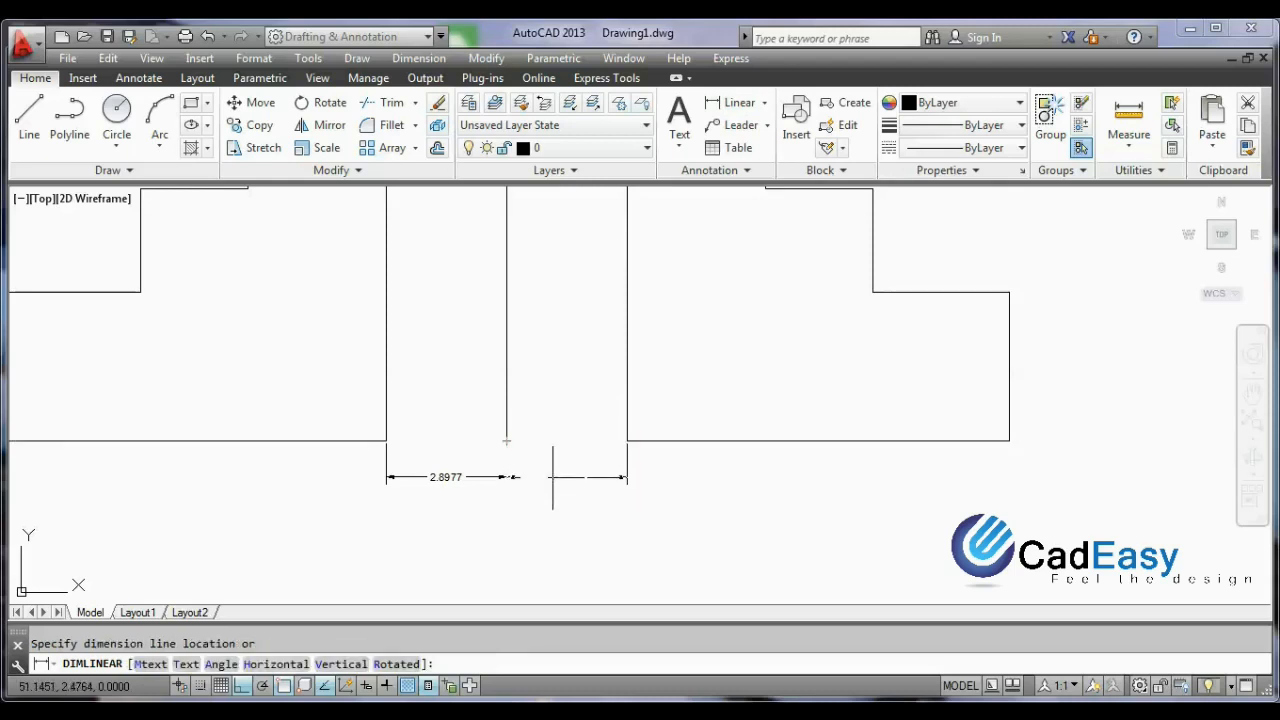
{"action": "left_click", "coordinate": [530, 476]}
{"action": "scroll", "coordinate": [532, 492], "scroll_direction": "up", "scroll_amount": 2}
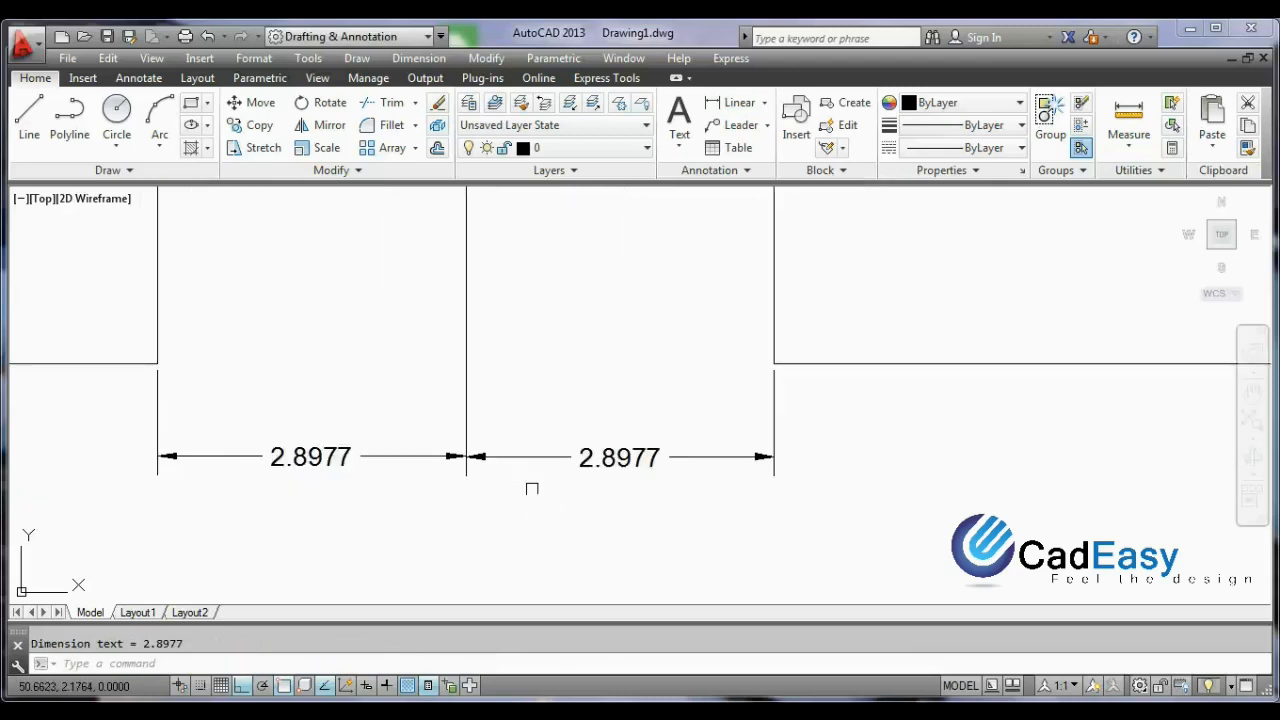
{"action": "scroll", "coordinate": [580, 382], "scroll_direction": "down", "scroll_amount": 5}
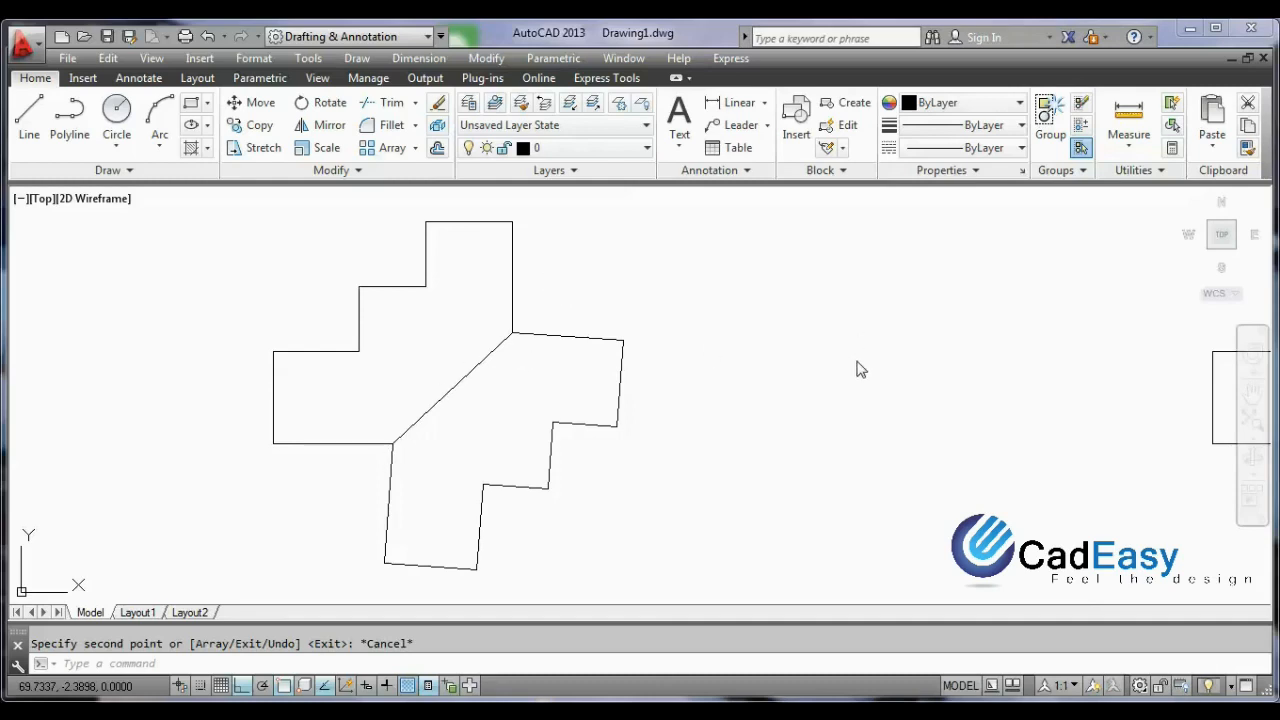
Mirror the separate stepped outline about its slanted edge using that edge's two endpoints, keeping the source objects.
{"action": "left_click", "coordinate": [933, 374]}
{"action": "mouse_move", "coordinate": [974, 381]}
{"action": "middle_mouse_down"}
{"action": "mouse_move", "coordinate": [849, 423]}
{"action": "mouse_move", "coordinate": [348, 403]}
{"action": "middle_mouse_up"}
{"action": "middle_click_drag", "start_coordinate": [859, 356], "coordinate": [689, 383]}
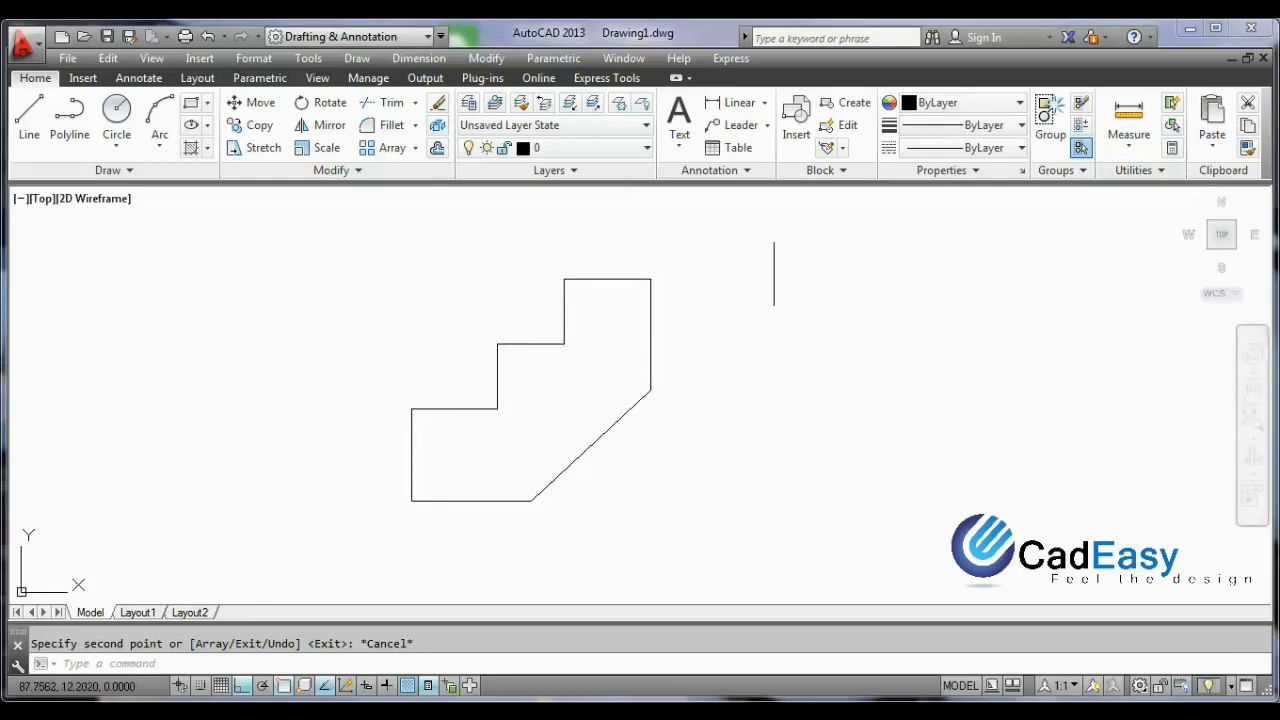
{"action": "left_click", "coordinate": [83, 665]}
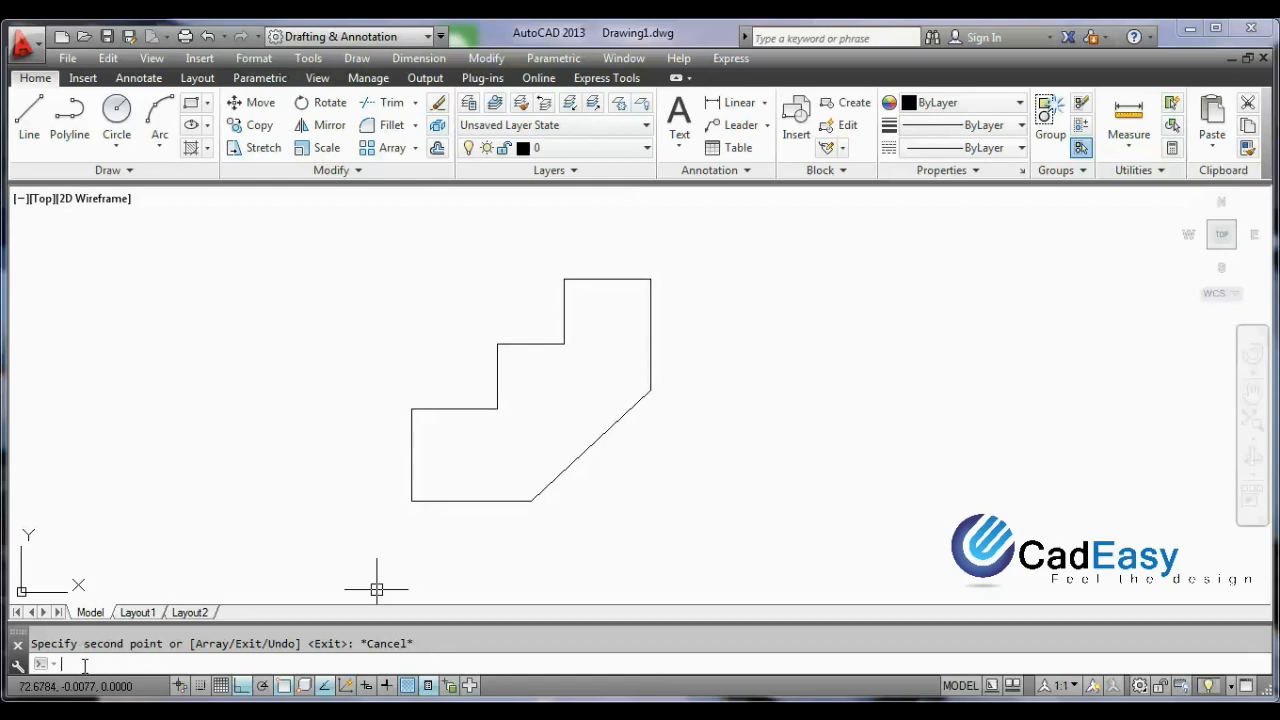
{"action": "type", "text": "mi"}
{"action": "key", "text": "Return"}
{"action": "left_click", "coordinate": [697, 240]}
{"action": "left_click", "coordinate": [457, 497]}
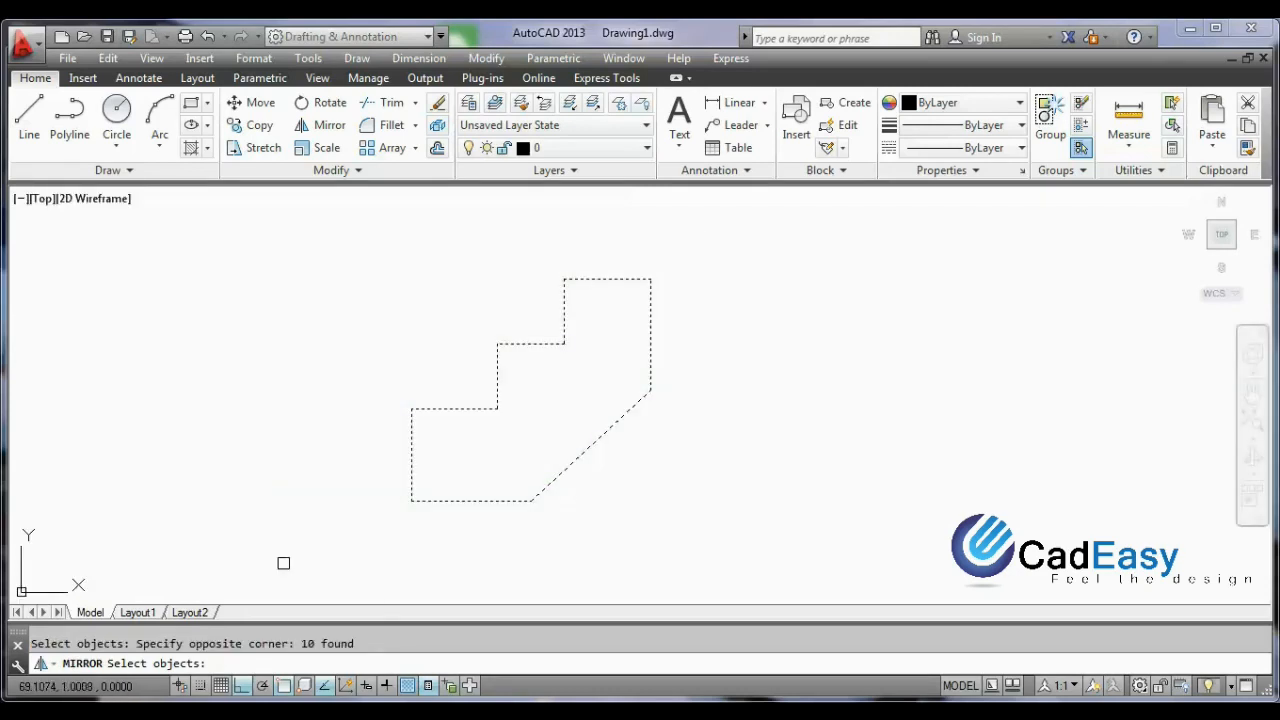
{"action": "key", "text": "Return"}
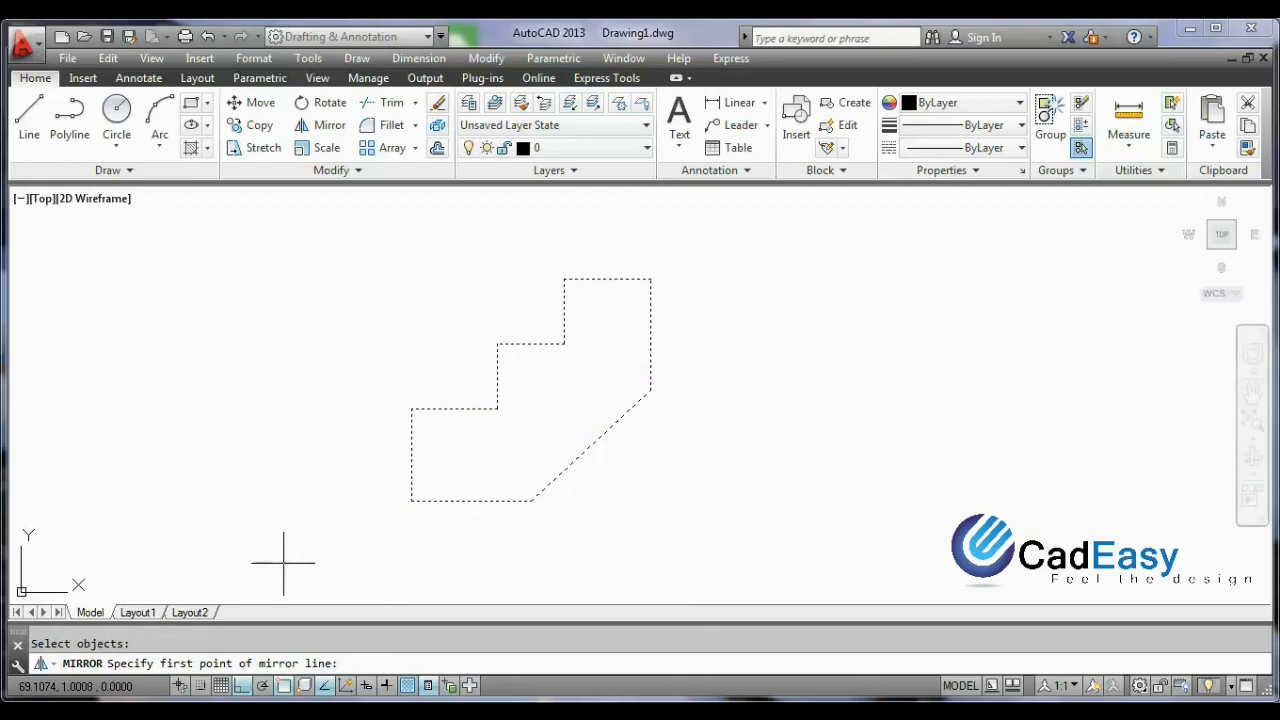
{"action": "left_click", "coordinate": [531, 501]}
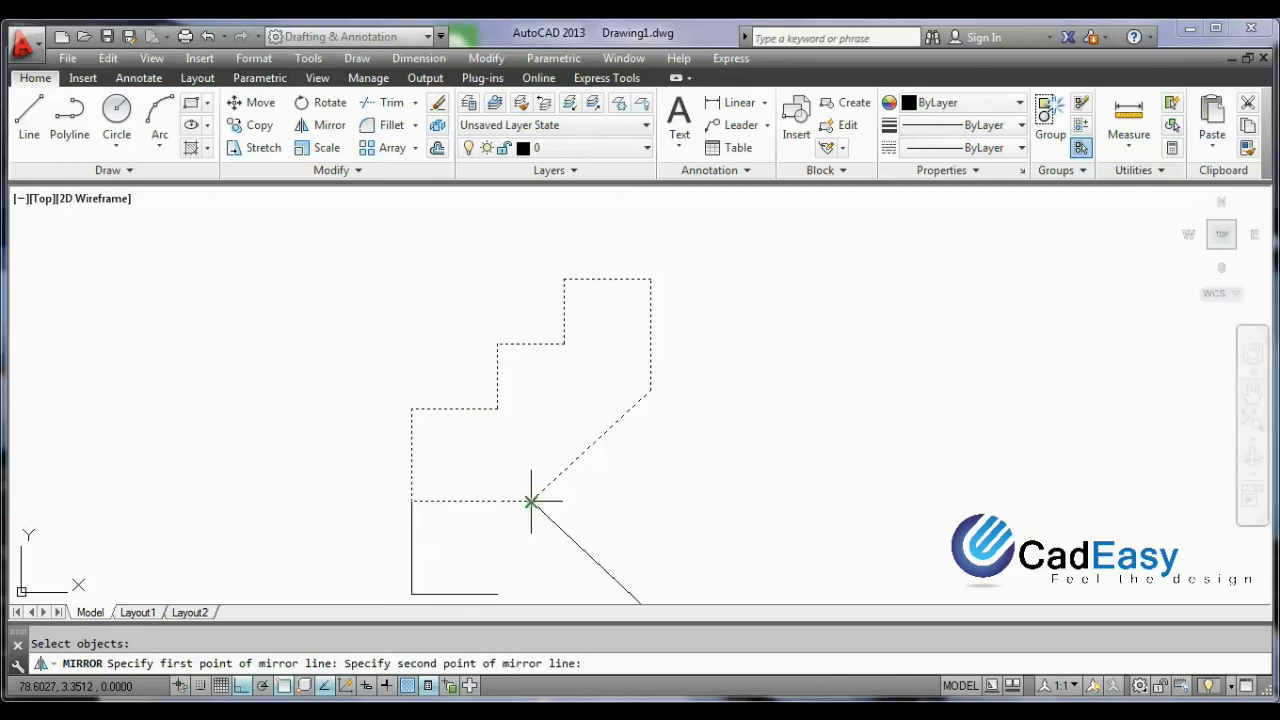
{"action": "left_click", "coordinate": [650, 390]}
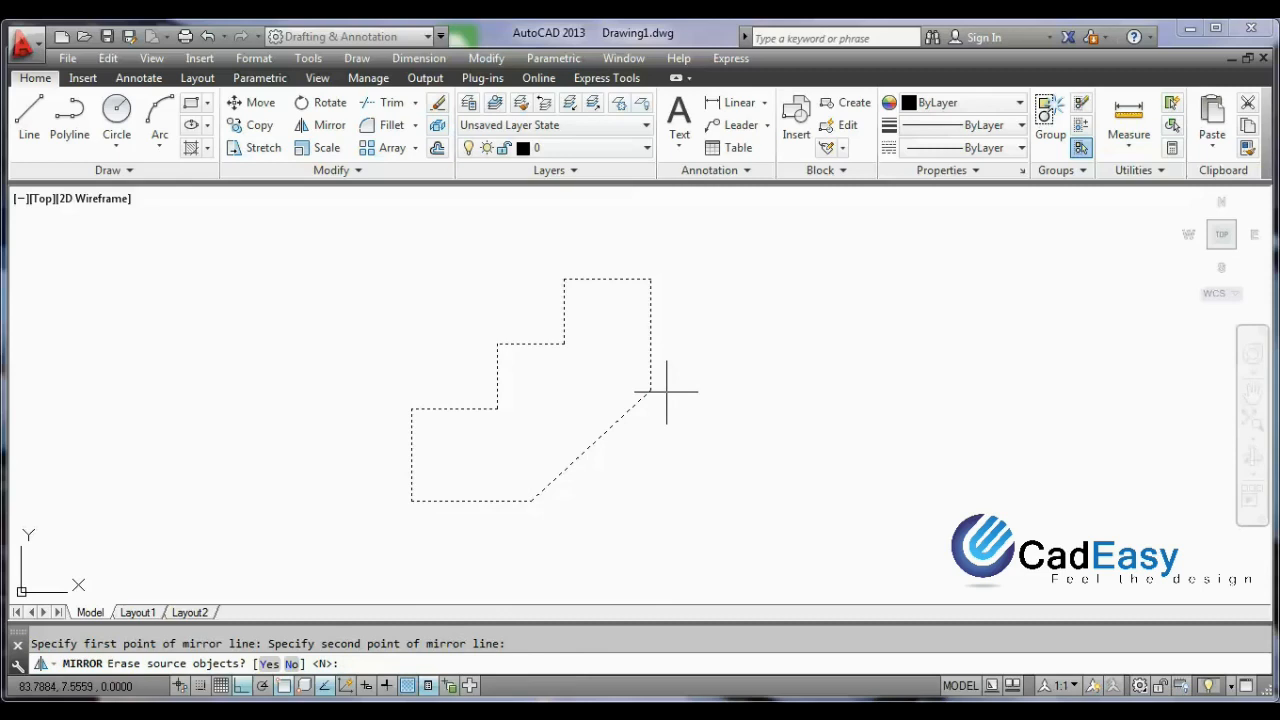
{"action": "key", "text": "Return"}
Undo the mirroring of the outline about its slanted edge.
{"action": "scroll", "coordinate": [531, 403], "scroll_direction": "down", "scroll_amount": 3}
{"action": "mouse_move", "coordinate": [509, 423]}
{"action": "middle_mouse_down"}
{"action": "mouse_move", "coordinate": [853, 405]}
{"action": "mouse_move", "coordinate": [806, 409]}
{"action": "middle_mouse_up"}
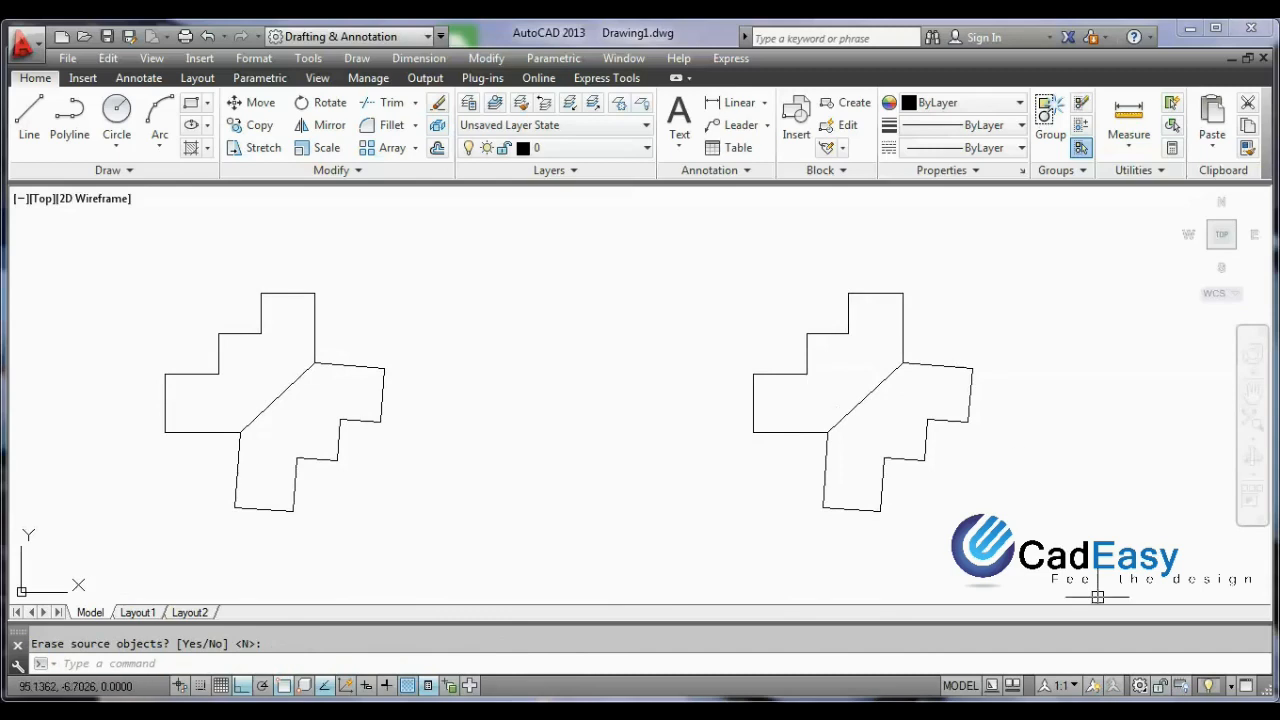
{"action": "key", "text": "ctrl+z"}
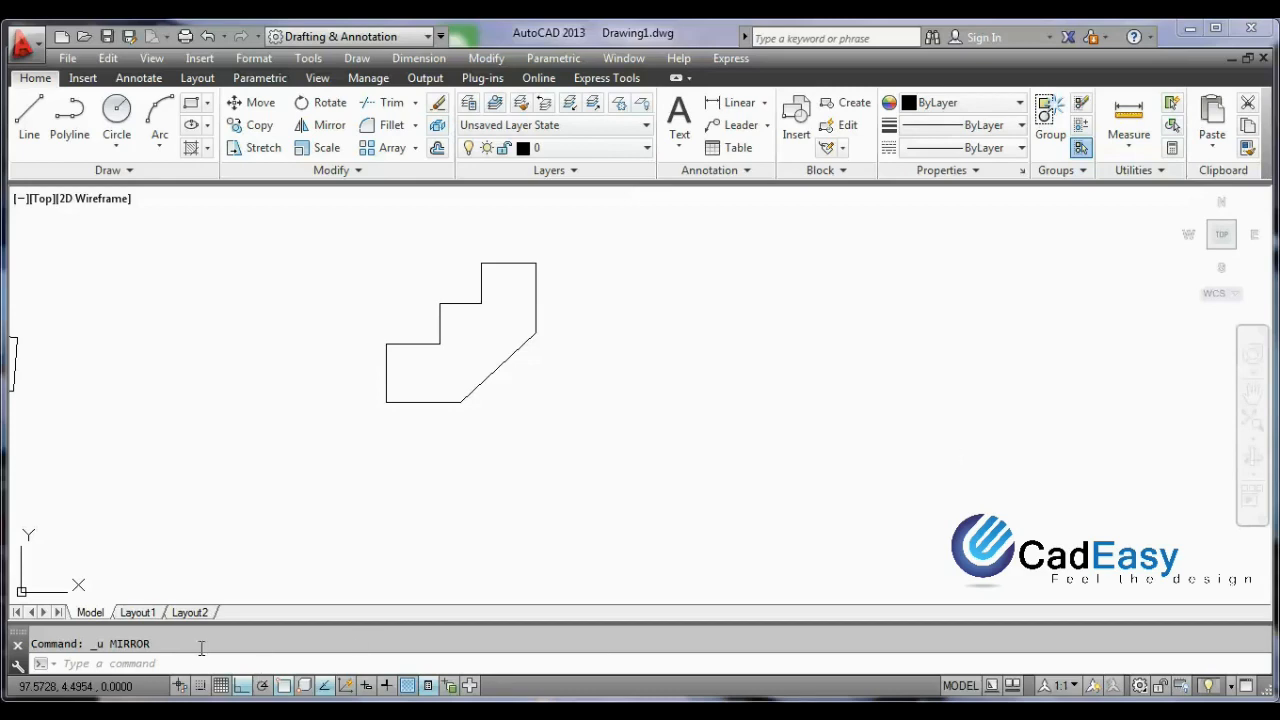
Mirror the stepped outline about its horizontal bottom edge using that edge's two endpoints, erasing the source objects.
{"action": "left_click", "coordinate": [90, 662]}
{"action": "type", "text": "MI"}
{"action": "key", "text": "Return"}
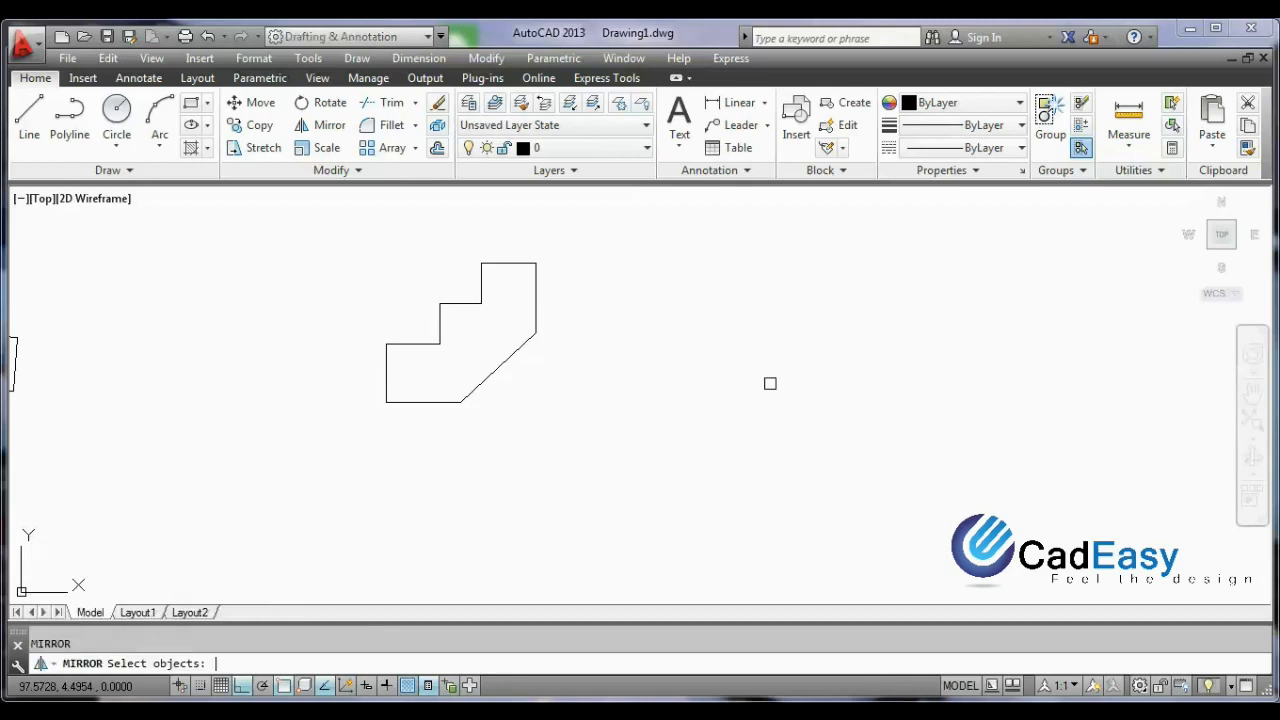
{"action": "left_click", "coordinate": [497, 443]}
{"action": "left_click", "coordinate": [229, 463]}
{"action": "key", "text": "Return"}
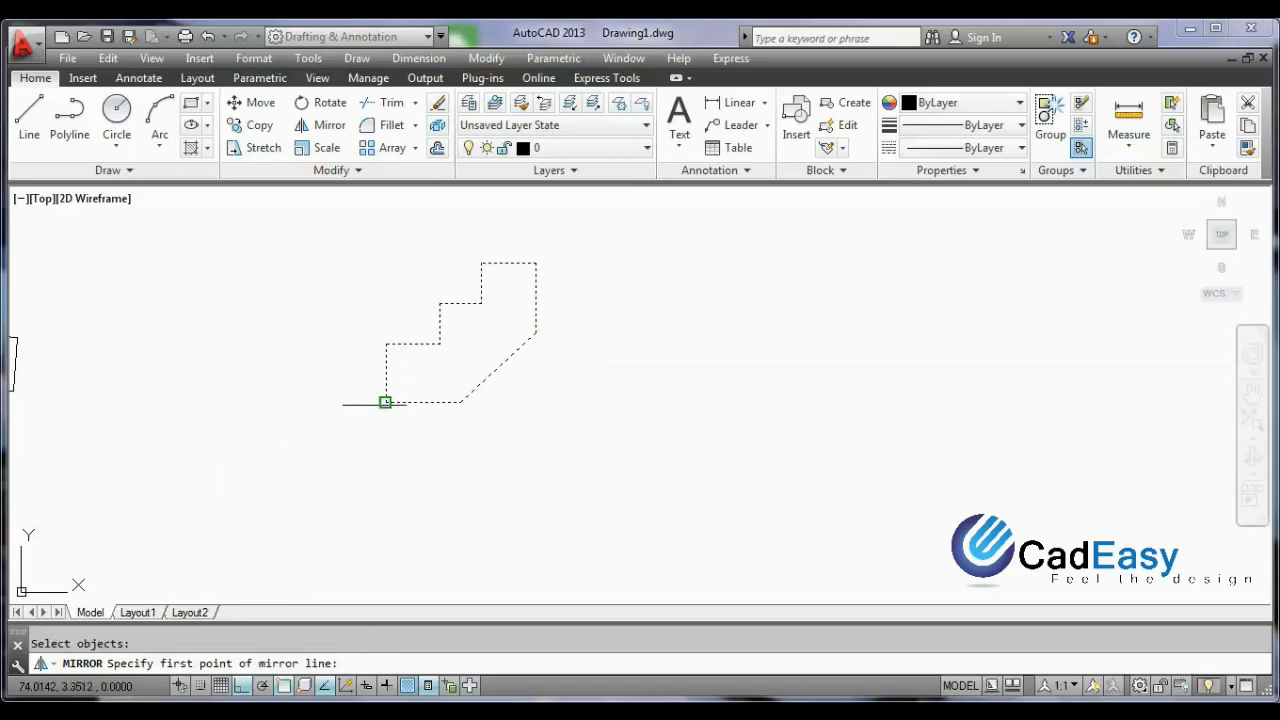
{"action": "left_click", "coordinate": [385, 402]}
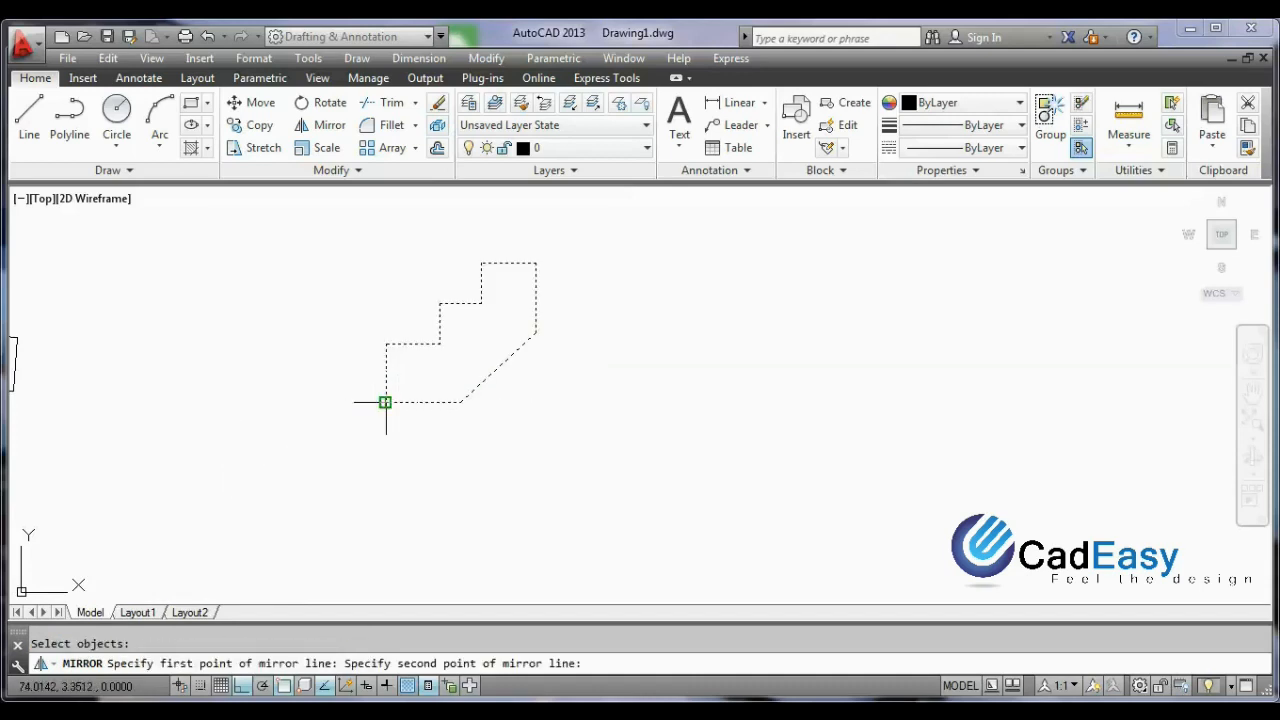
{"action": "left_click", "coordinate": [460, 402]}
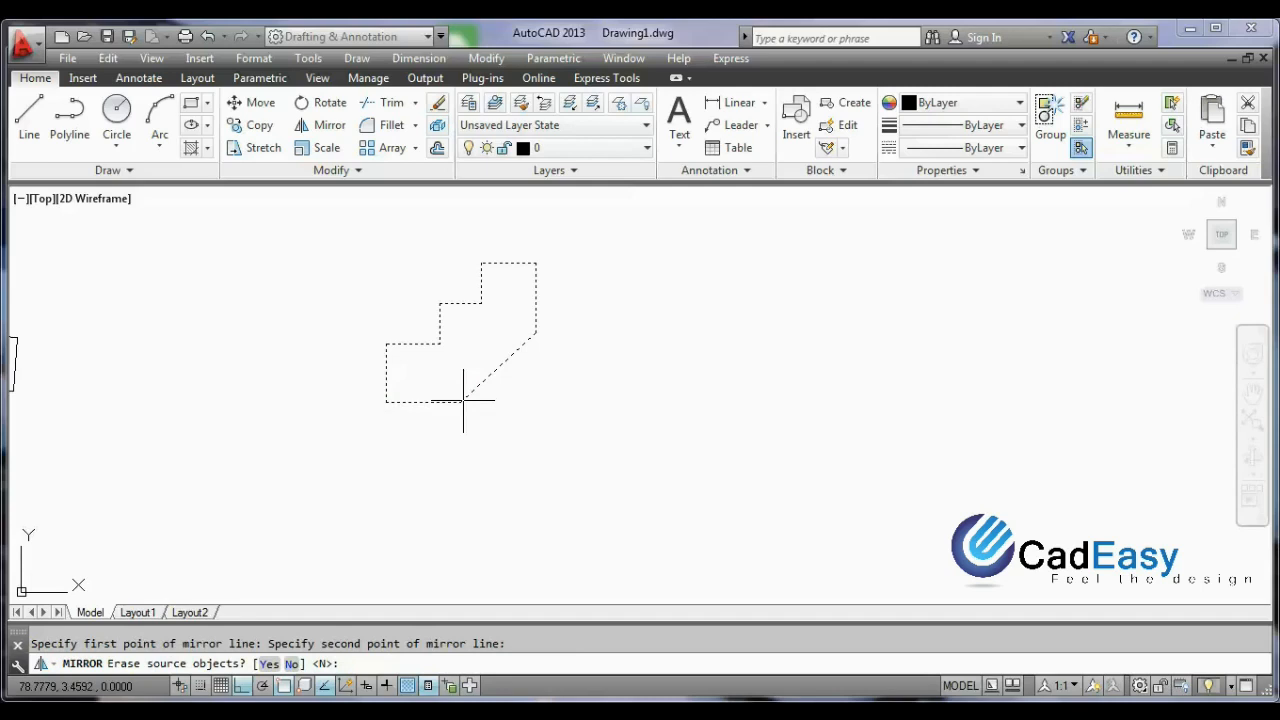
{"action": "key", "text": "Return"}
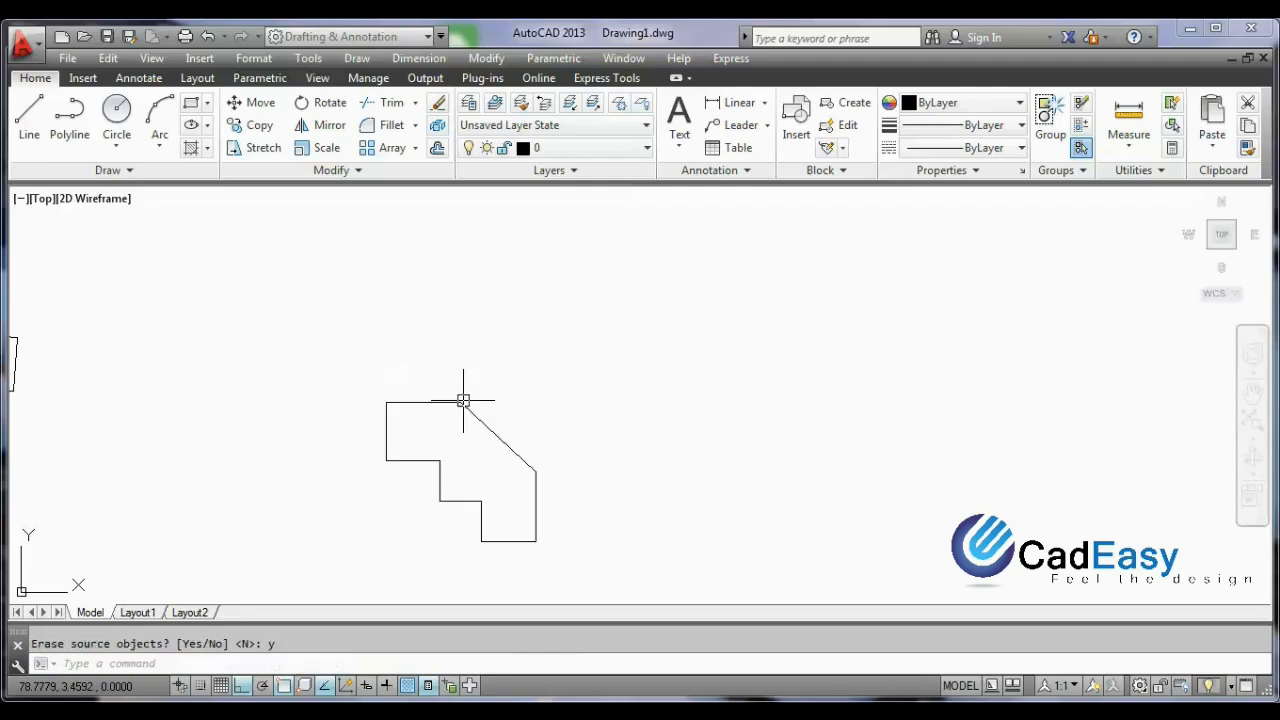